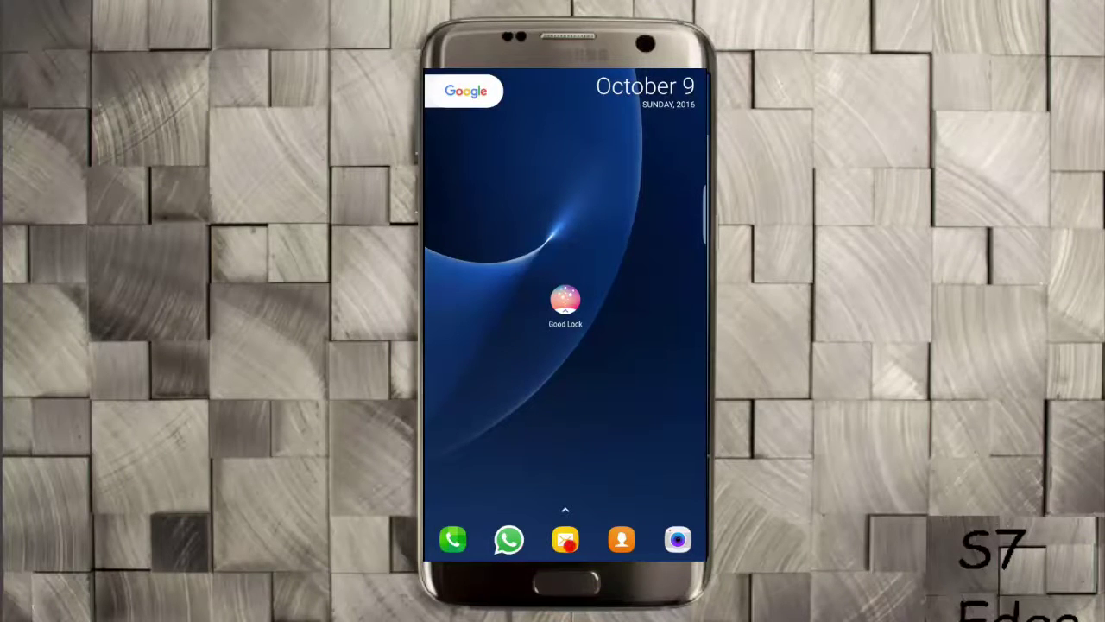
# Launch Good Lock from the home screen icon
pyautogui.click(549, 294)
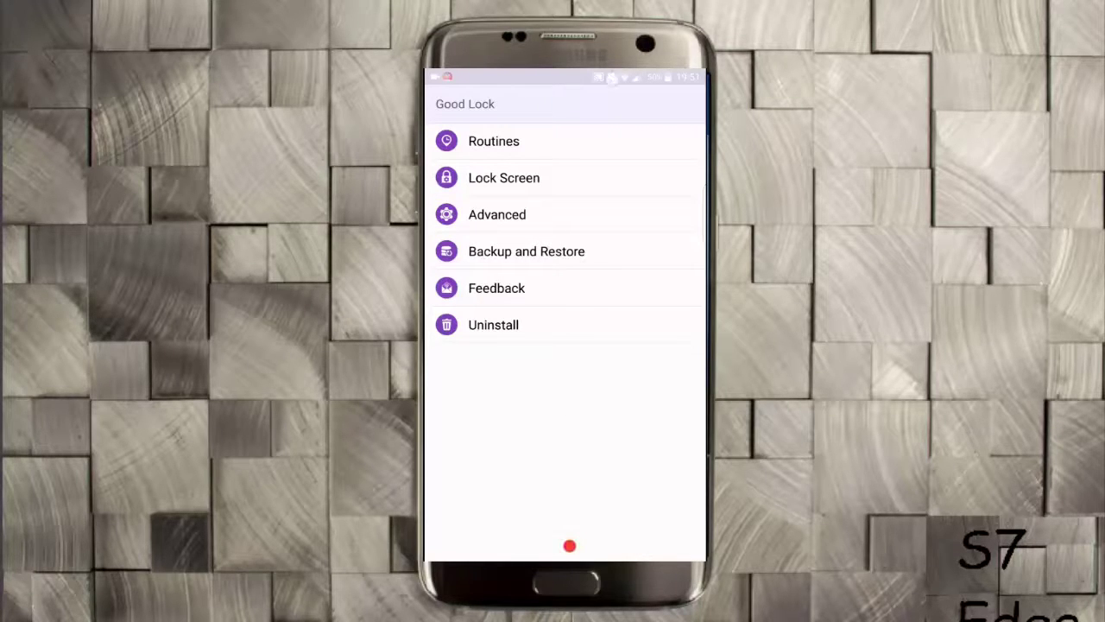
# Dismiss the Good Lock notification and raise screen brightness to nearly full
pyautogui.moveTo(613, 80); pyautogui.dragTo(587, 313)
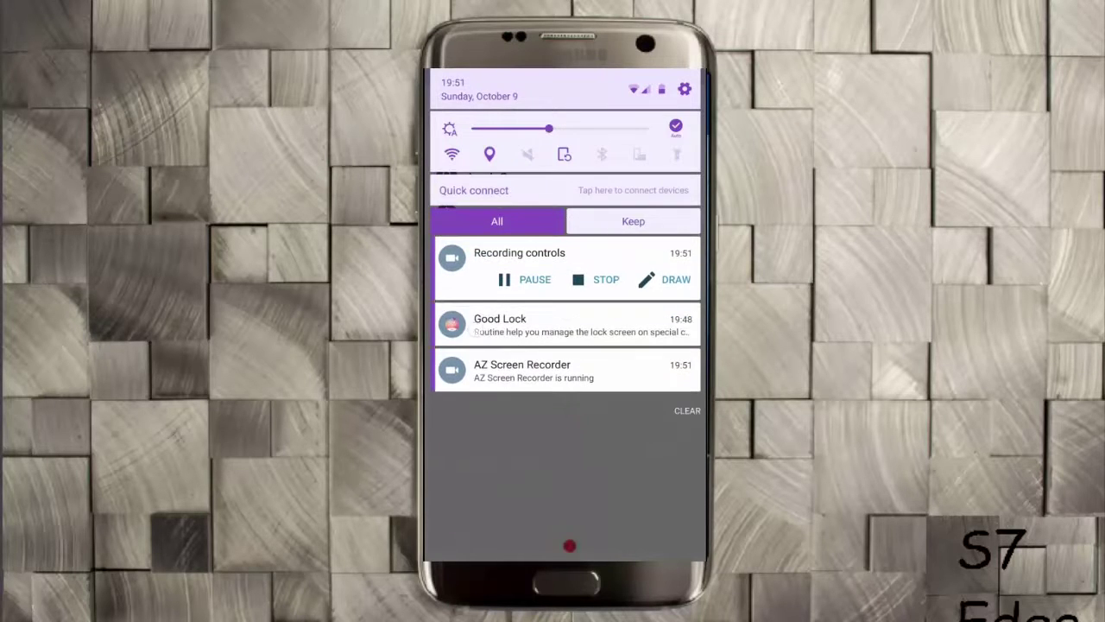
pyautogui.click(501, 325)
pyautogui.moveTo(566, 95); pyautogui.dragTo(566, 320)
pyautogui.moveTo(604, 259)
pyautogui.mouseDown()
pyautogui.moveTo(622, 497)
pyautogui.moveTo(669, 110)
pyautogui.mouseUp()
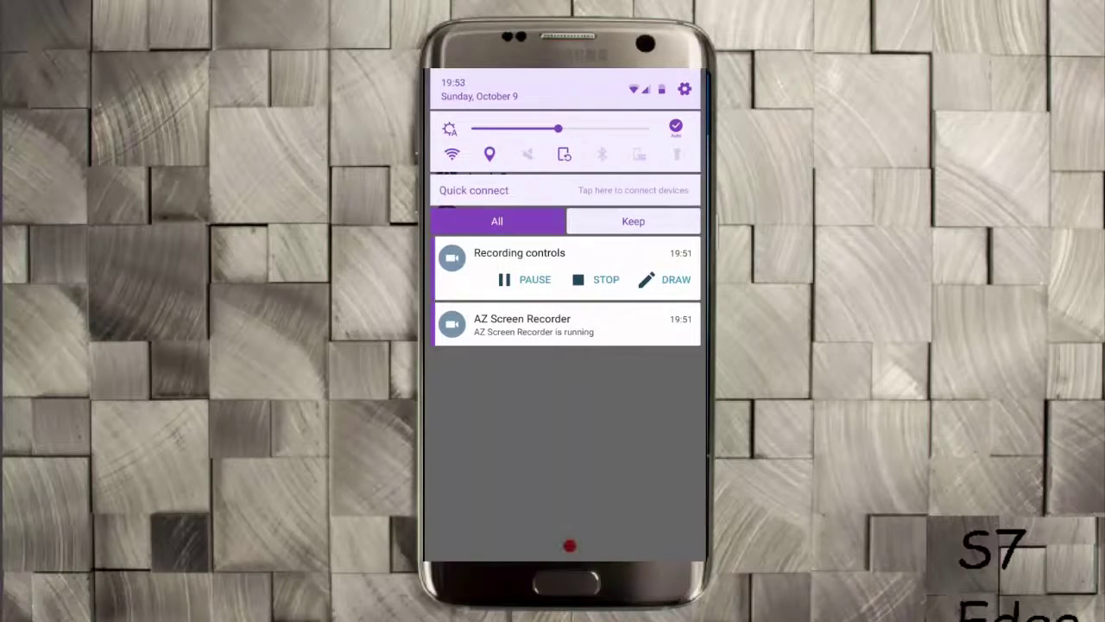
pyautogui.moveTo(558, 129); pyautogui.dragTo(648, 129)
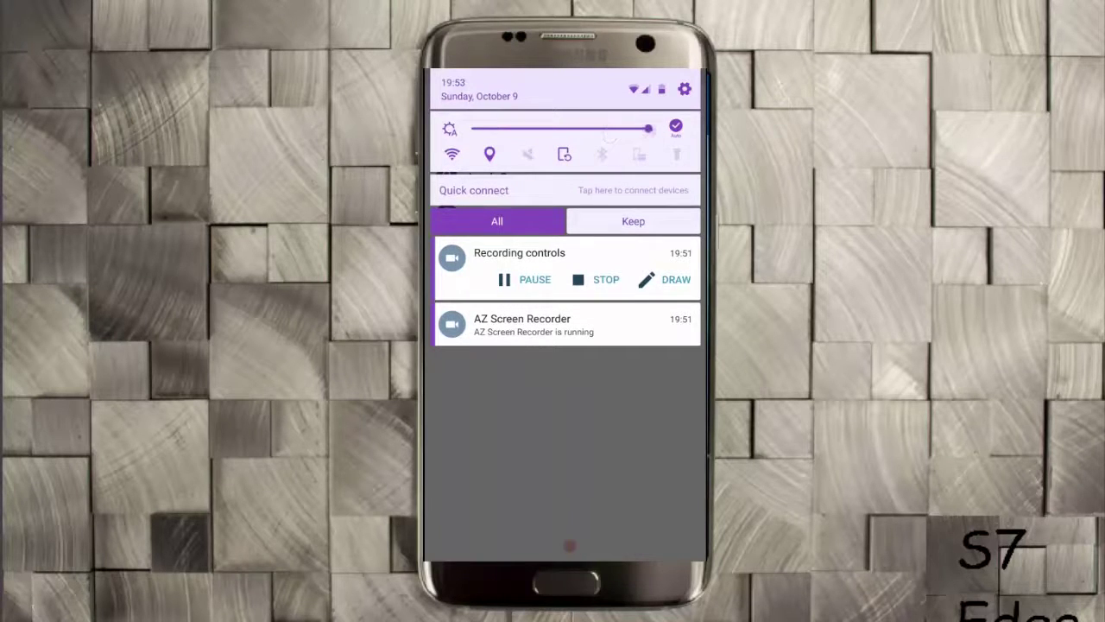
pyautogui.click(633, 467)
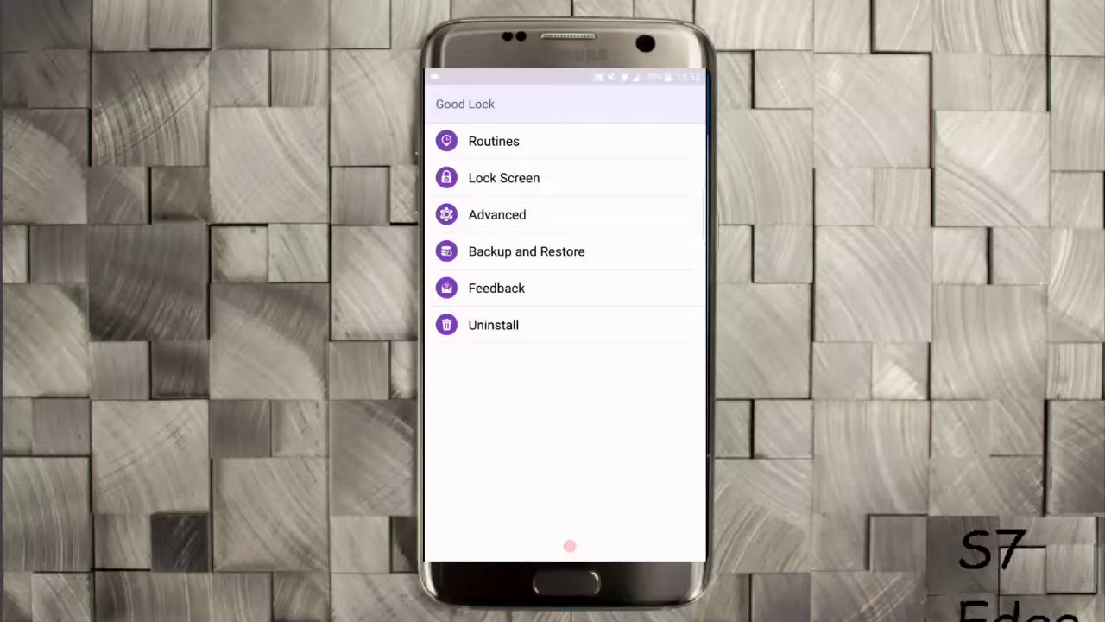
# Pull the notification panel down and close it again, ending on Good Lock's main menu
pyautogui.moveTo(519, 76); pyautogui.dragTo(504, 313)
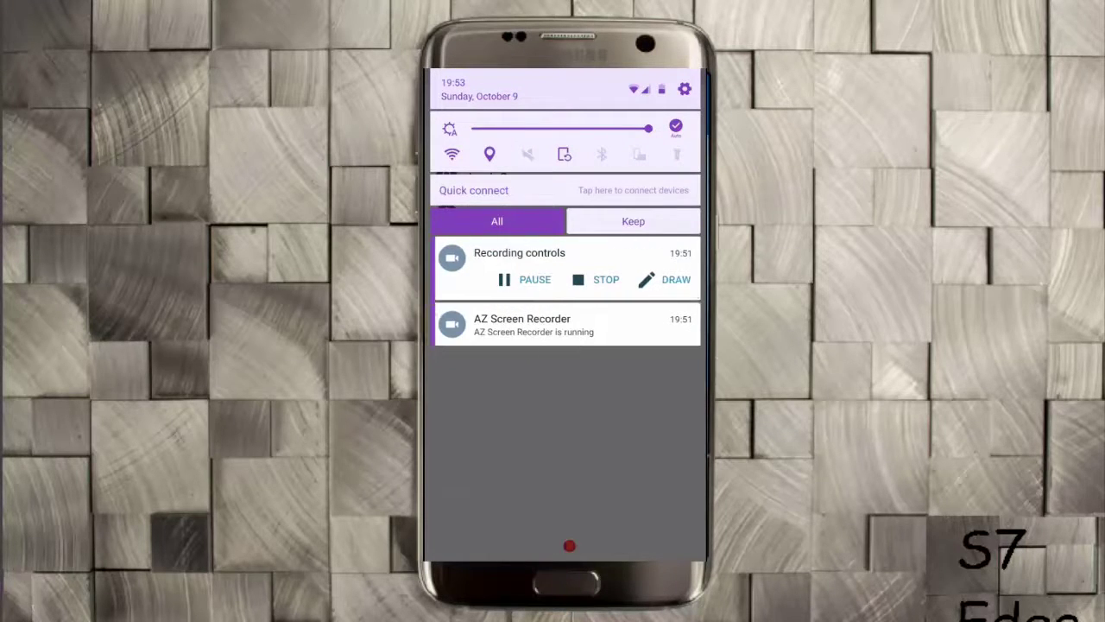
pyautogui.moveTo(477, 397); pyautogui.dragTo(476, 192)
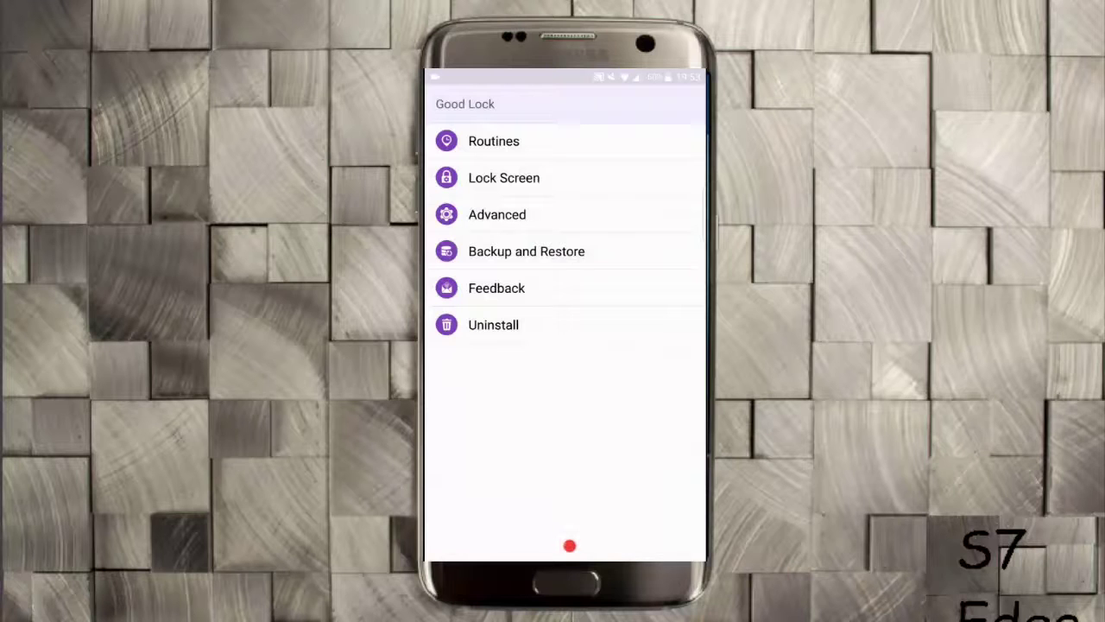
pyautogui.moveTo(518, 73); pyautogui.dragTo(525, 352)
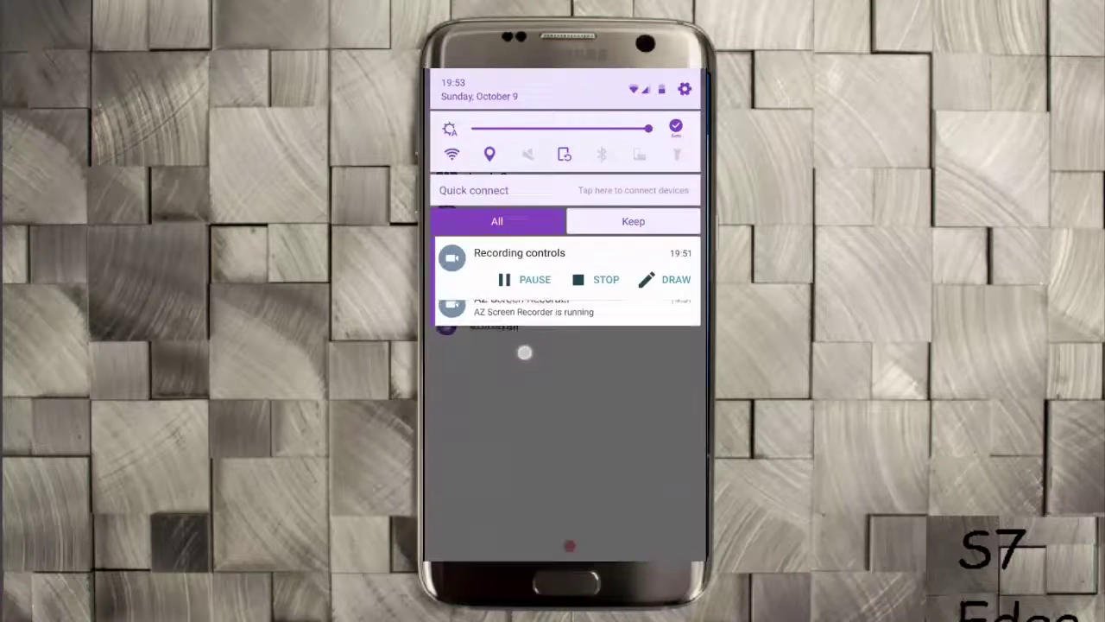
pyautogui.moveTo(509, 432); pyautogui.dragTo(509, 173)
pyautogui.moveTo(513, 74)
pyautogui.mouseDown()
pyautogui.moveTo(513, 387)
pyautogui.moveTo(513, 173)
pyautogui.mouseUp()
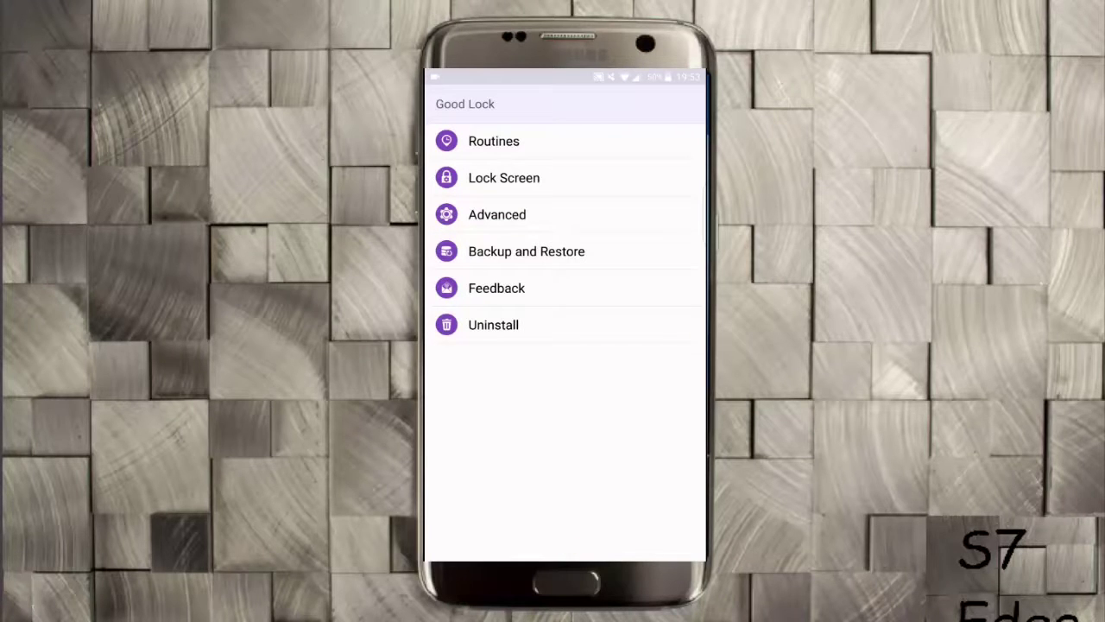
# Open the default routine and select the fourth clock style, with the day number beside the time
pyautogui.click(494, 140)
pyautogui.moveTo(518, 73)
pyautogui.mouseDown()
pyautogui.moveTo(545, 181)
pyautogui.moveTo(545, 86)
pyautogui.mouseUp()
pyautogui.click(499, 140)
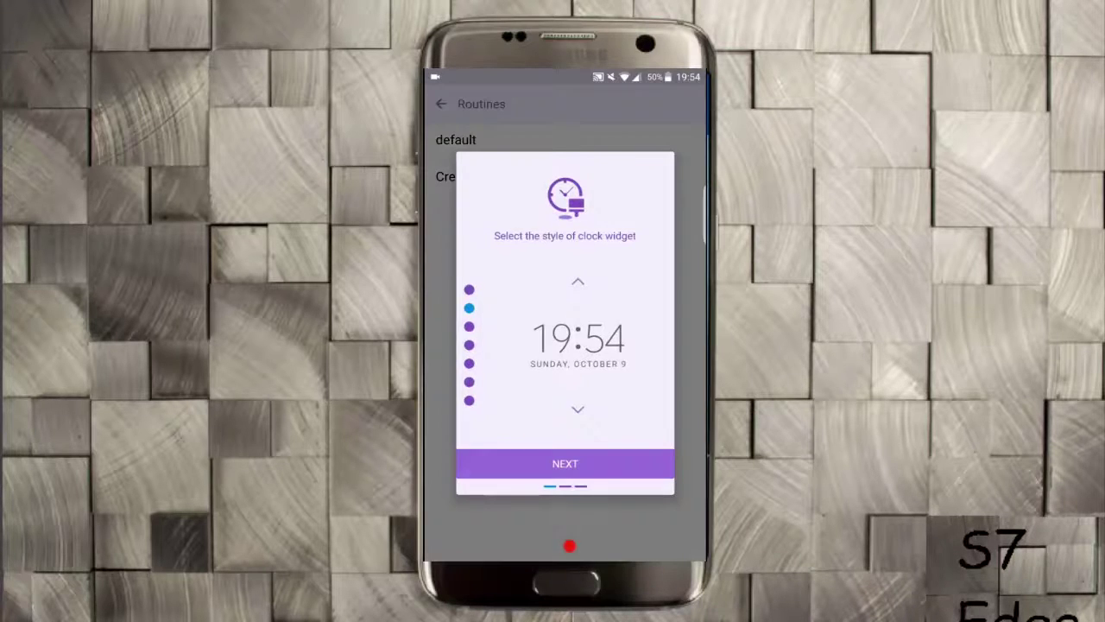
pyautogui.click(578, 408)
pyautogui.click(577, 409)
pyautogui.click(578, 408)
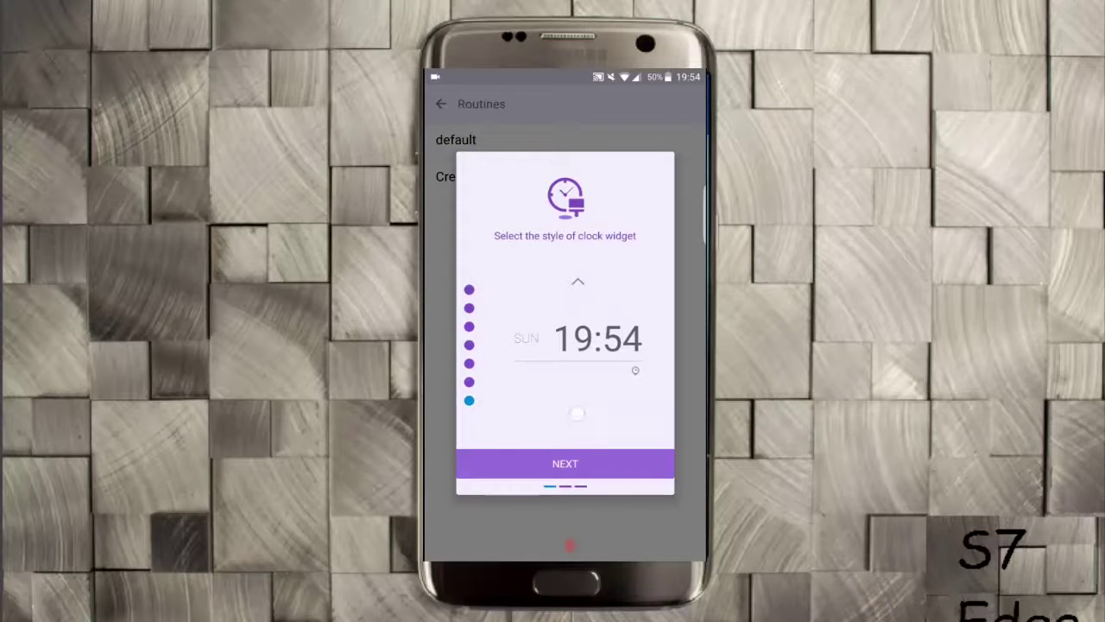
pyautogui.click(577, 282)
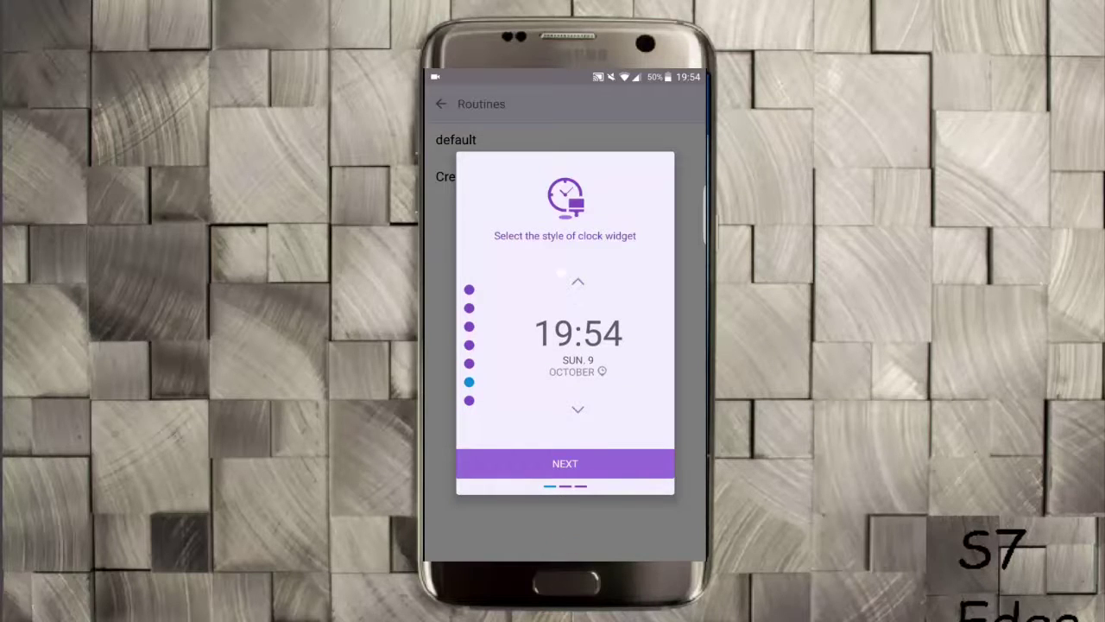
pyautogui.click(578, 282)
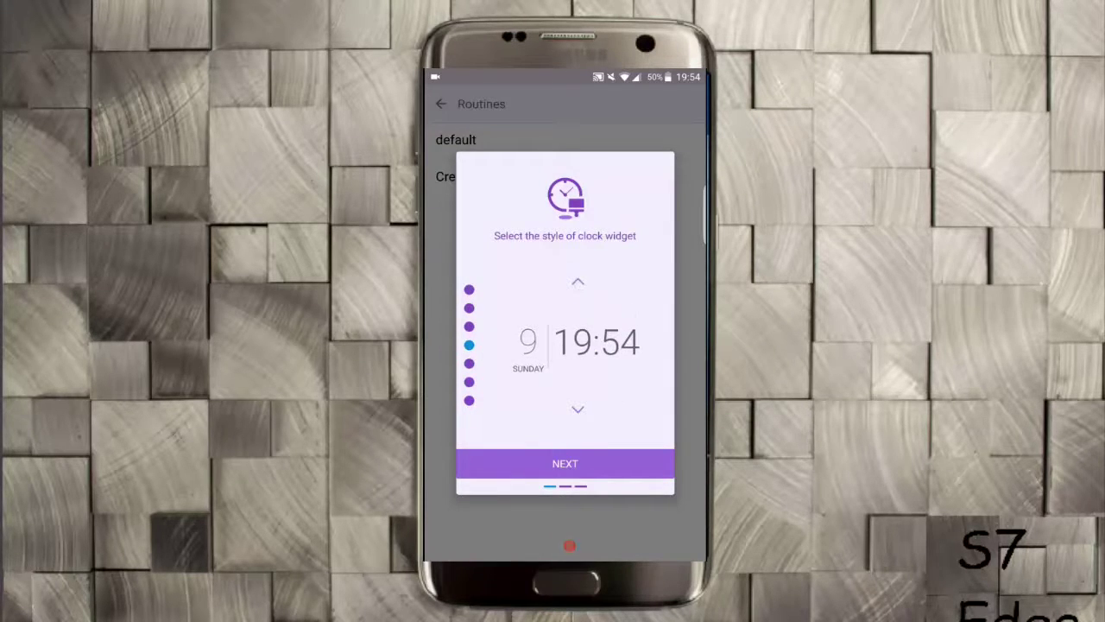
# Move to the colour theme step and cycle the base colour hexagons toward light blue
pyautogui.click(565, 463)
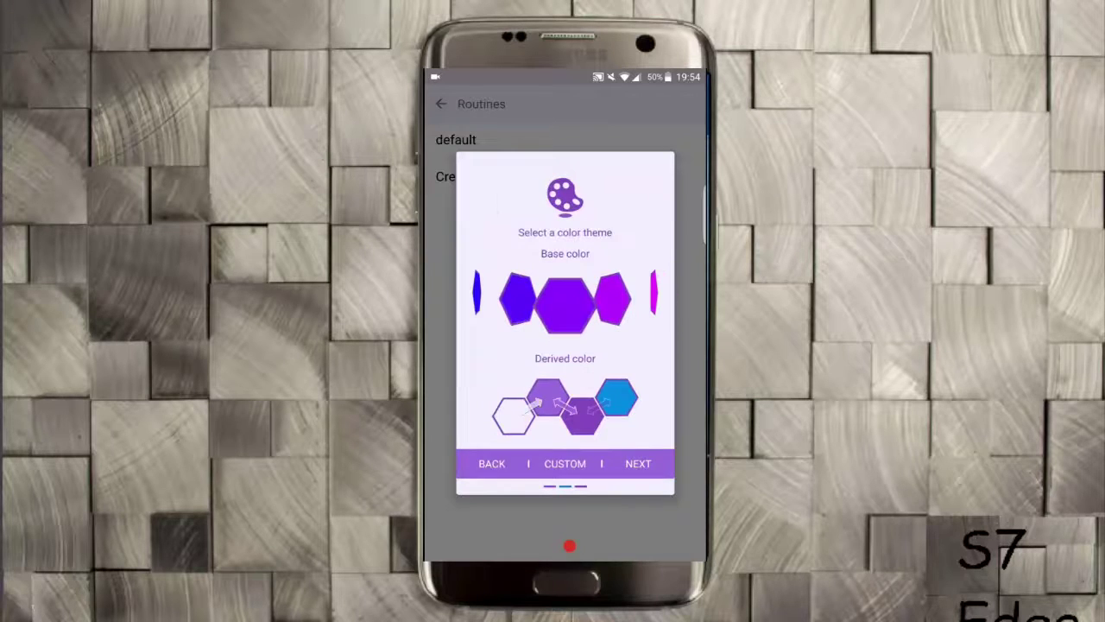
pyautogui.click(518, 302)
pyautogui.click(519, 302)
pyautogui.click(518, 304)
pyautogui.click(519, 304)
pyautogui.moveTo(580, 309); pyautogui.dragTo(484, 304)
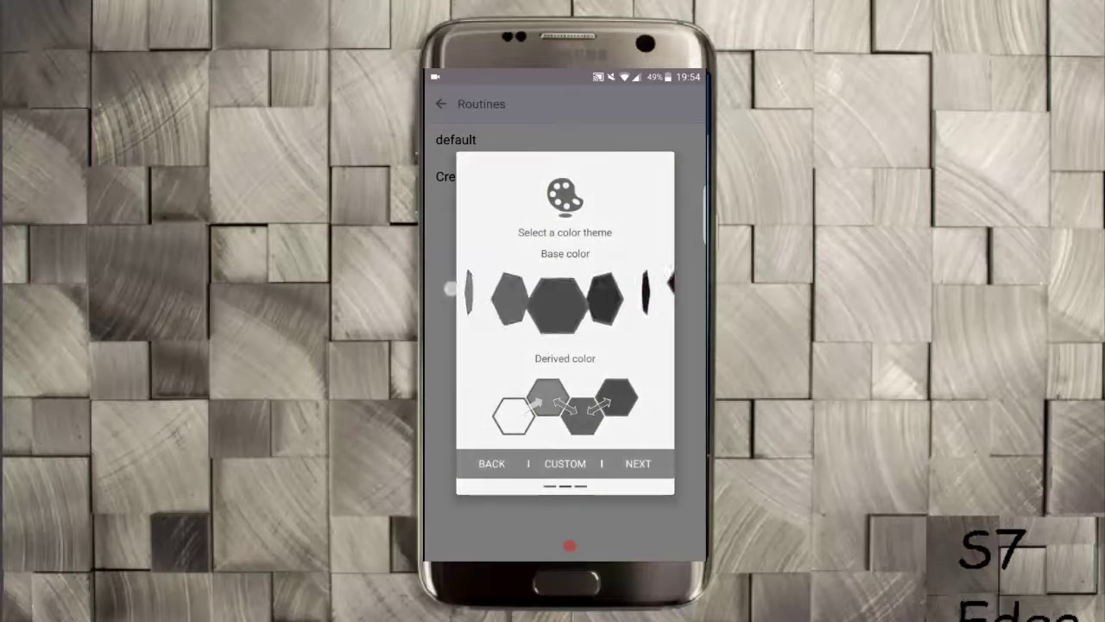
# Try a dark base, then settle on blue with green among the derived colours
pyautogui.click(522, 311)
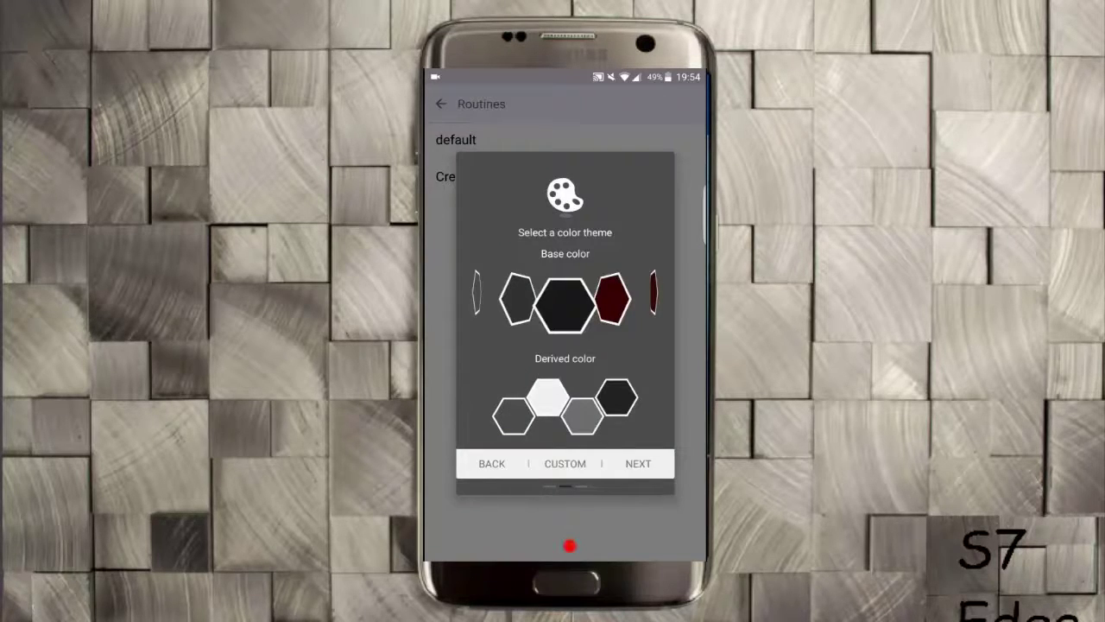
pyautogui.click(587, 404)
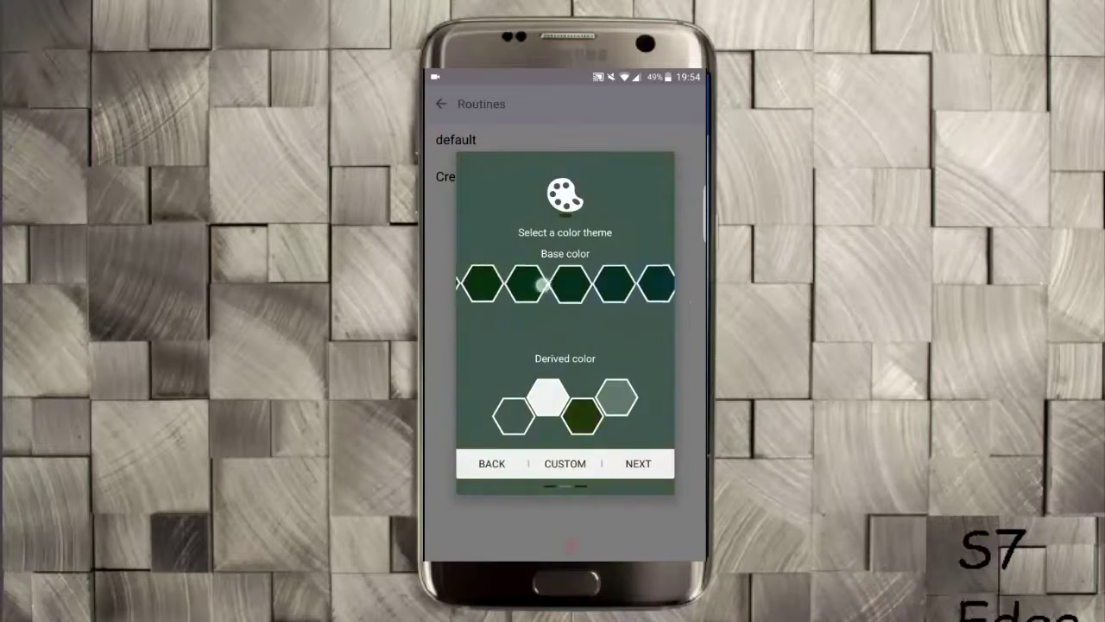
pyautogui.moveTo(525, 284)
pyautogui.mouseDown()
pyautogui.moveTo(484, 267)
pyautogui.moveTo(473, 278)
pyautogui.moveTo(622, 326)
pyautogui.mouseUp()
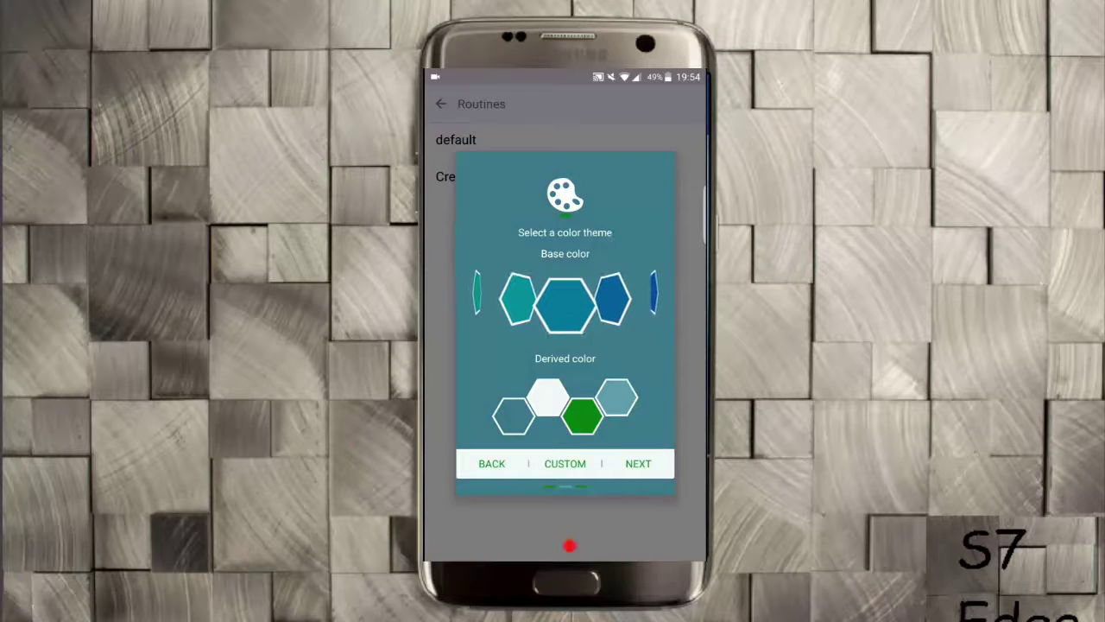
pyautogui.click(624, 399)
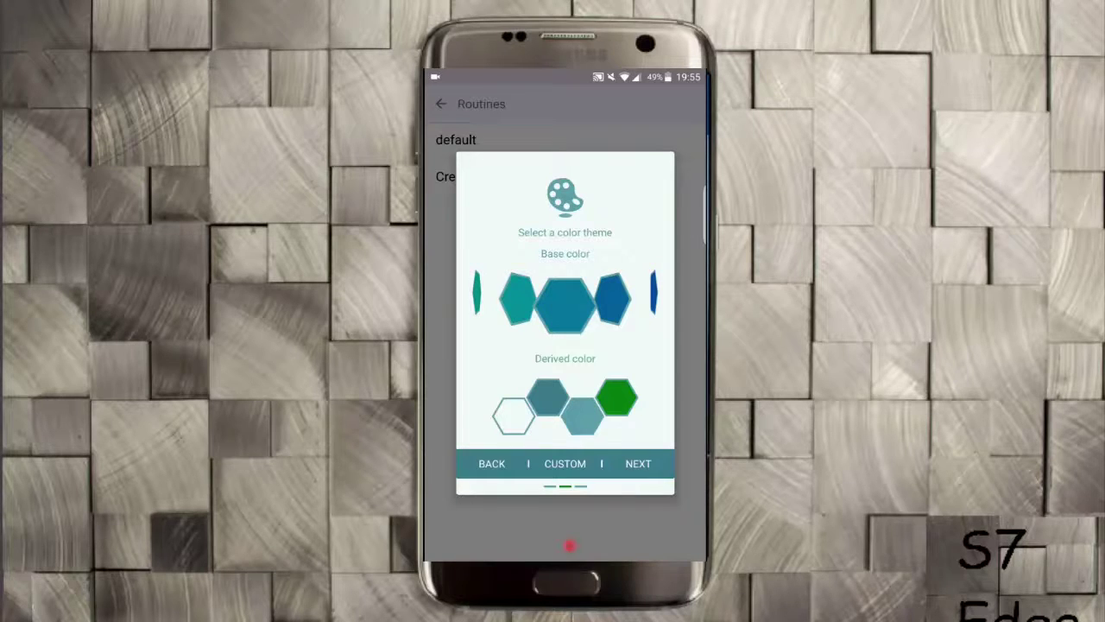
# Toggle the Widgets layout area off and on, and browse the widget list
pyautogui.click(638, 464)
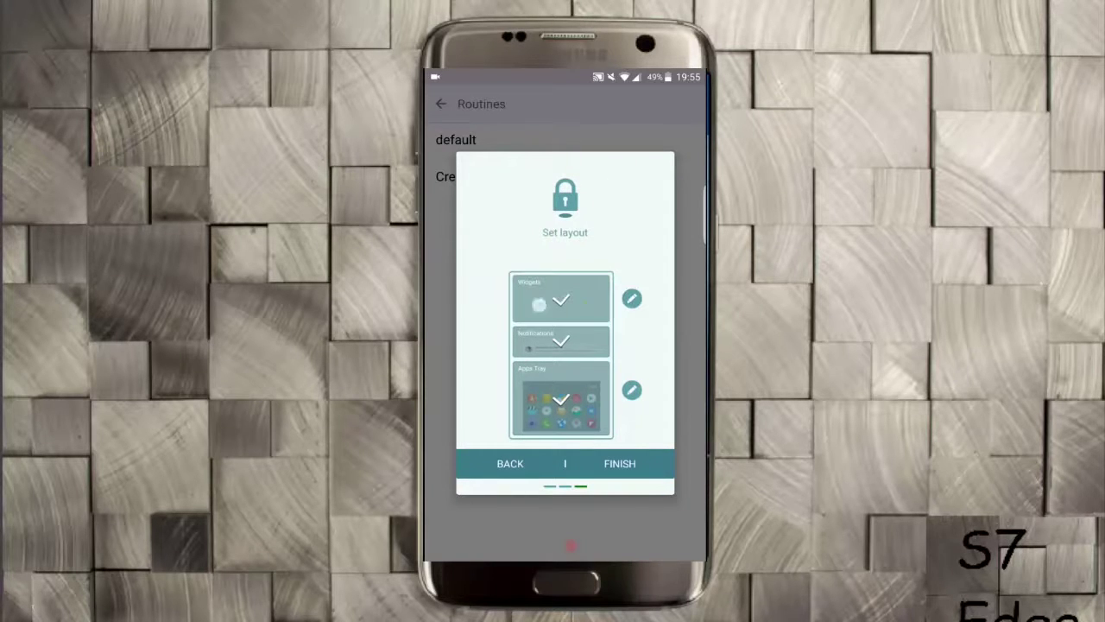
pyautogui.click(560, 299)
pyautogui.click(542, 292)
pyautogui.click(632, 299)
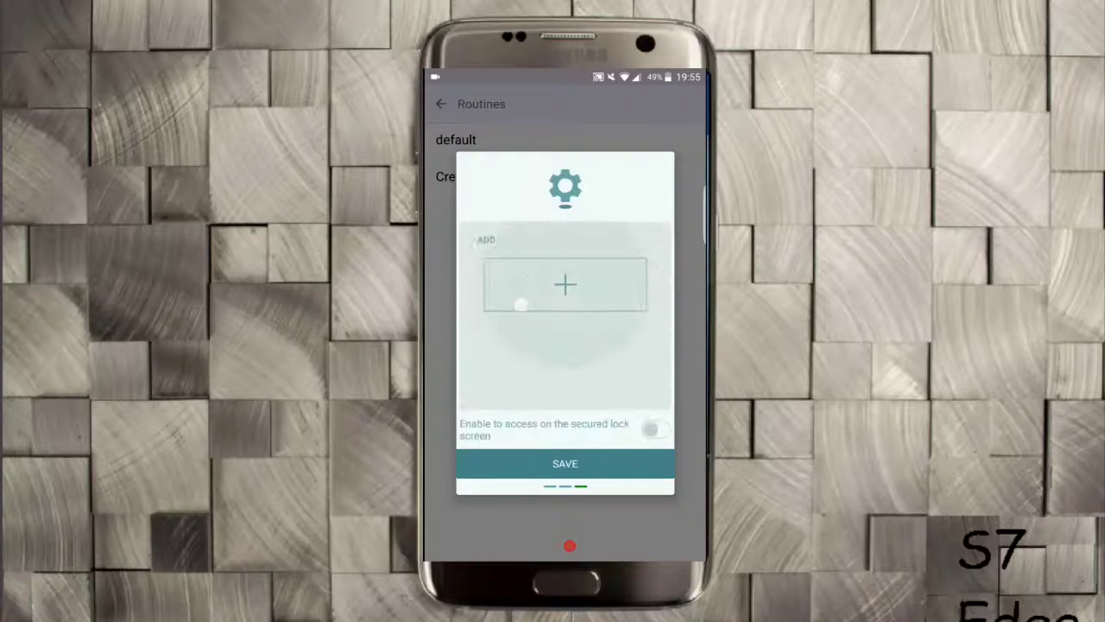
pyautogui.click(564, 285)
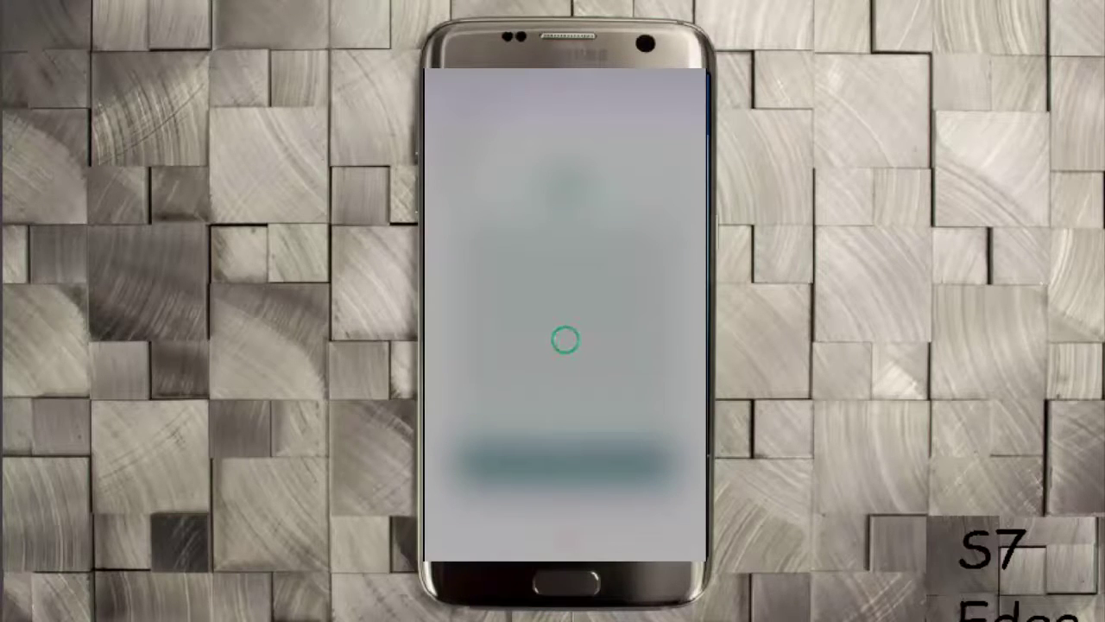
pyautogui.moveTo(644, 385)
pyautogui.mouseDown()
pyautogui.moveTo(484, 380)
pyautogui.moveTo(484, 367)
pyautogui.mouseUp()
pyautogui.moveTo(643, 362); pyautogui.dragTo(450, 349)
# Back out of the routine editor and confirm cancelling the edits
pyautogui.press('Escape')
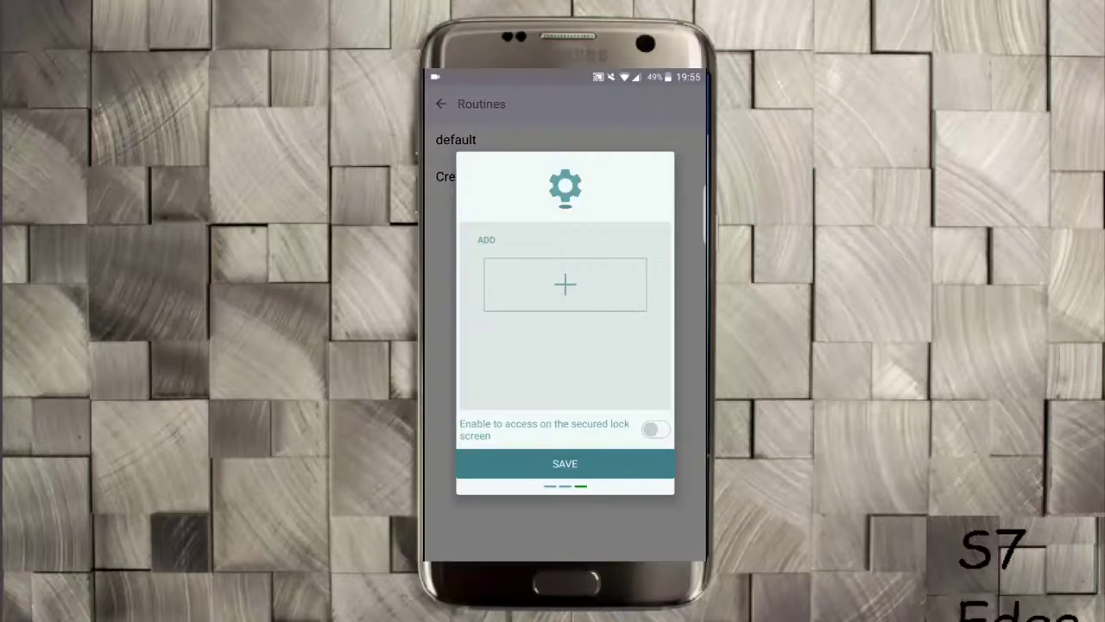
pyautogui.press('Escape')
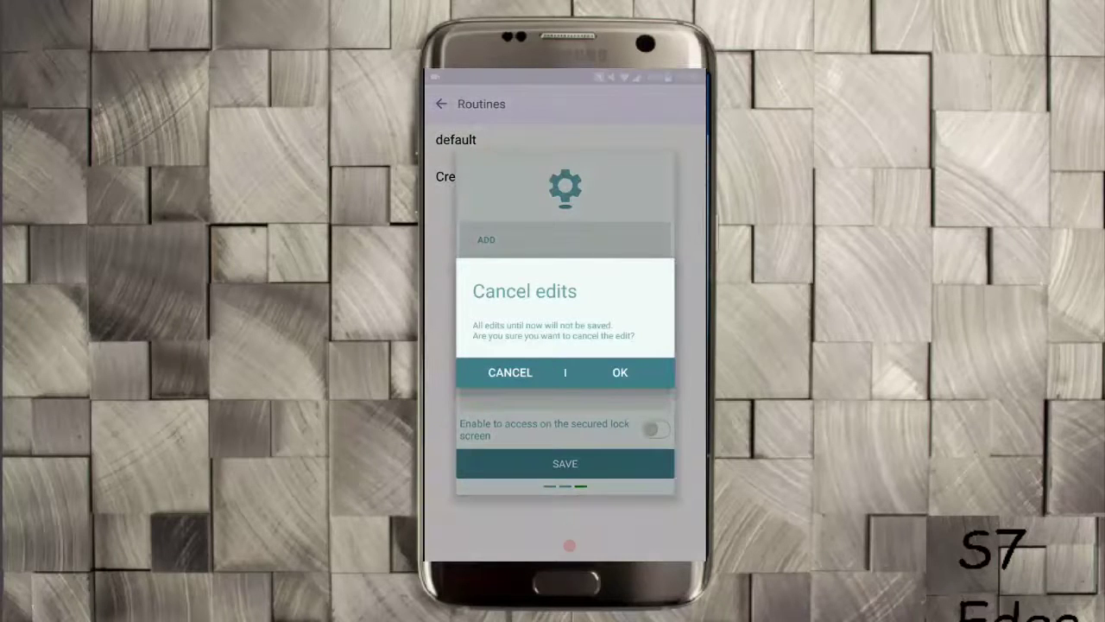
pyautogui.press('Return')
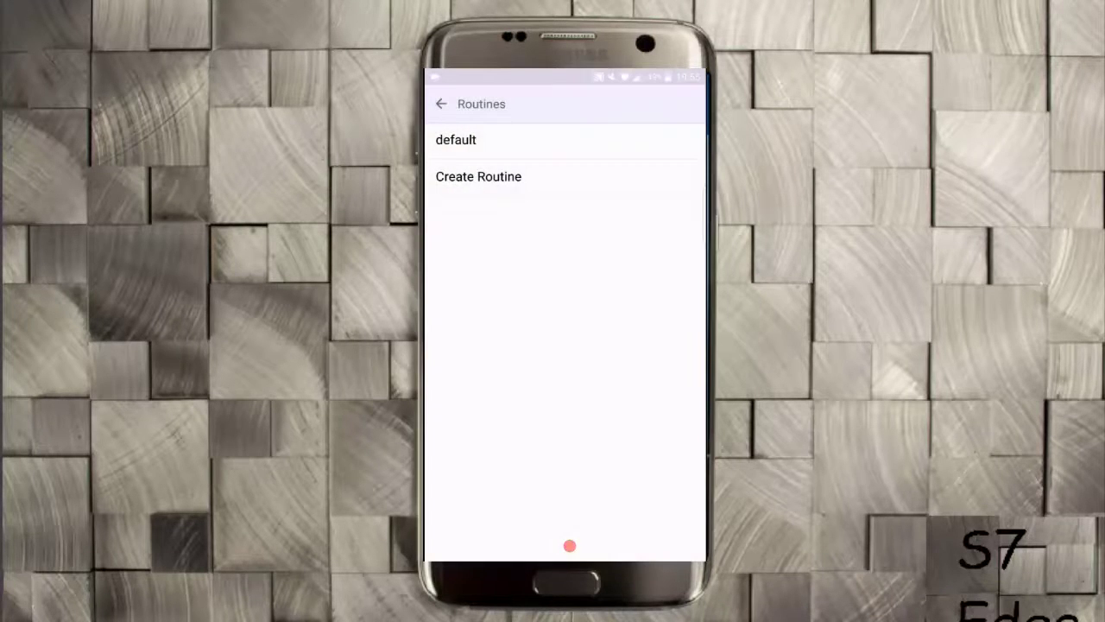
# Reopen the default routine, keep the day-number clock style and choose a blue base colour
pyautogui.click(484, 140)
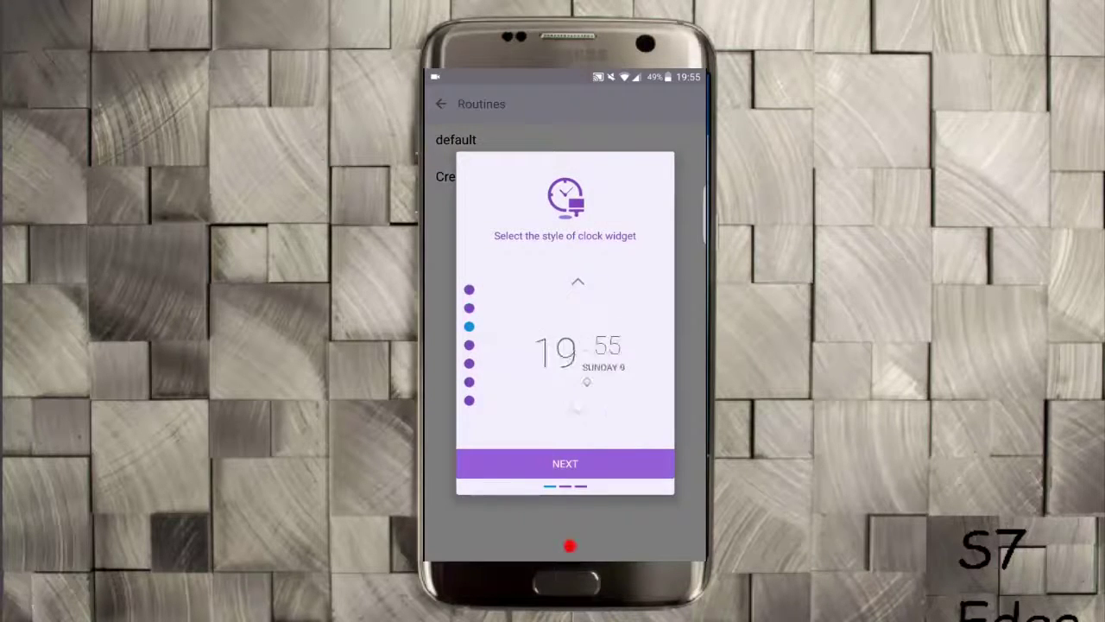
pyautogui.press('Down')
pyautogui.press('Down')
pyautogui.press('Return')
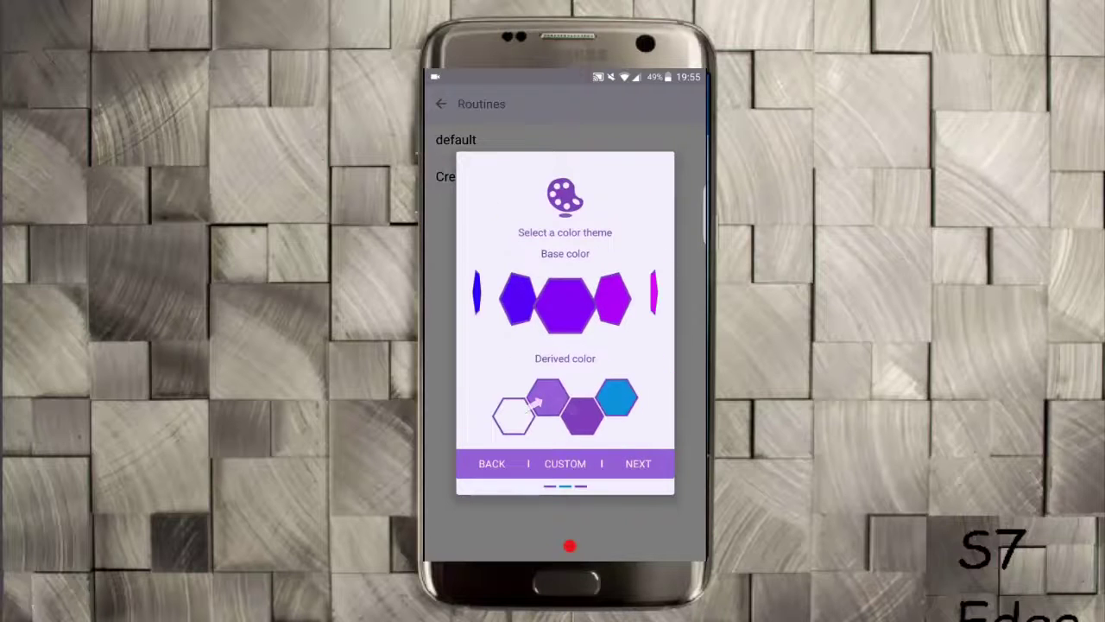
pyautogui.press('Right')
pyautogui.press('Right')
pyautogui.press('Right')
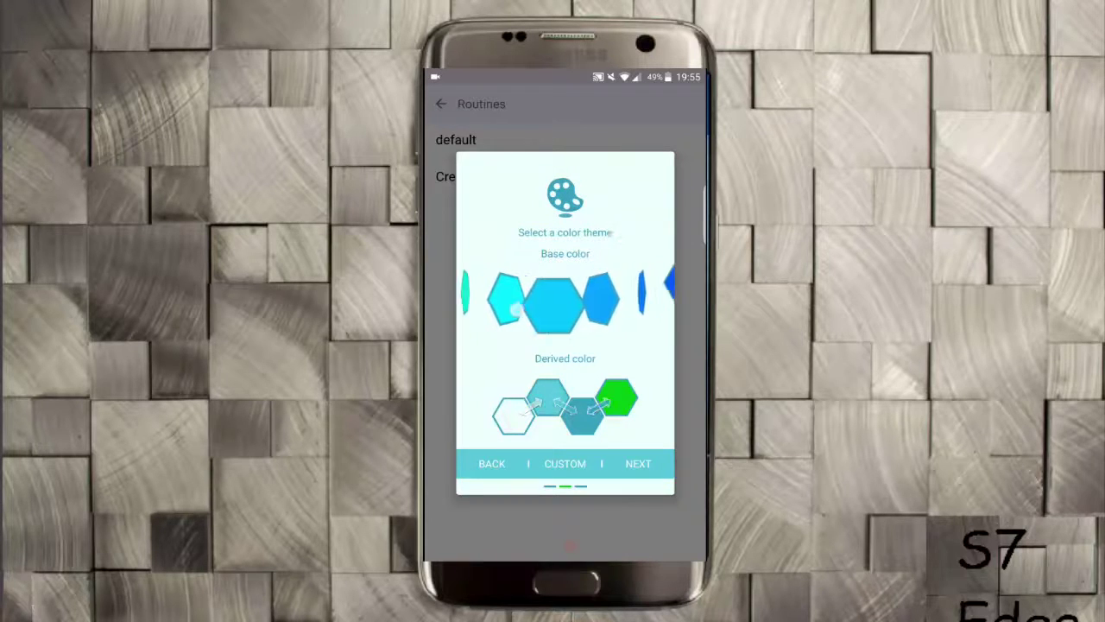
# Pick the white derived colour, finish the routine and acknowledge the Completed! dialog
pyautogui.click(519, 405)
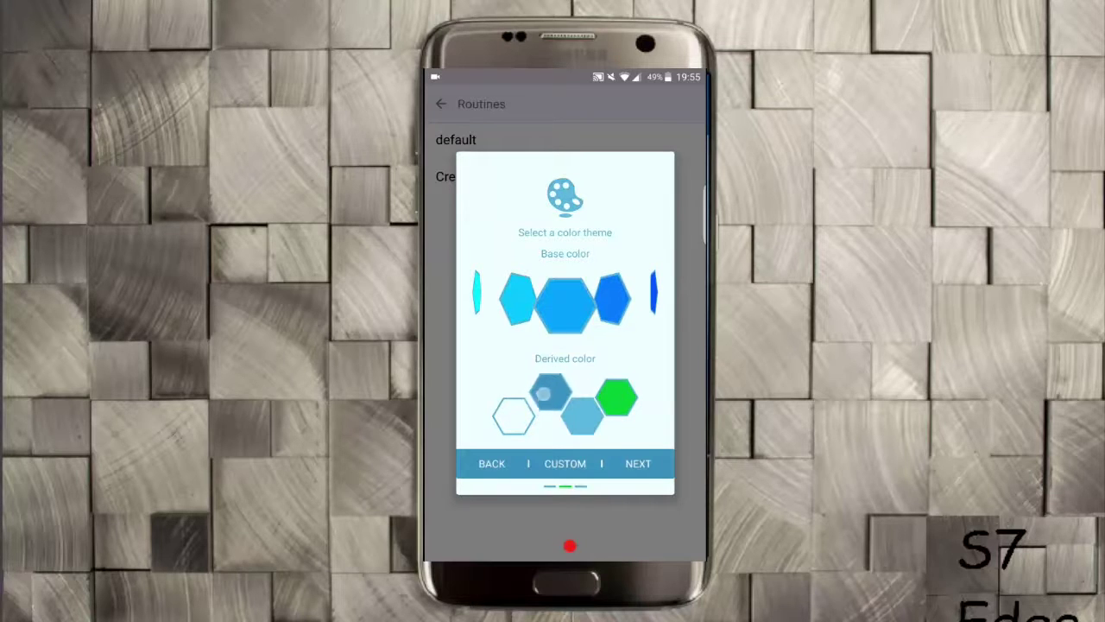
pyautogui.click(646, 463)
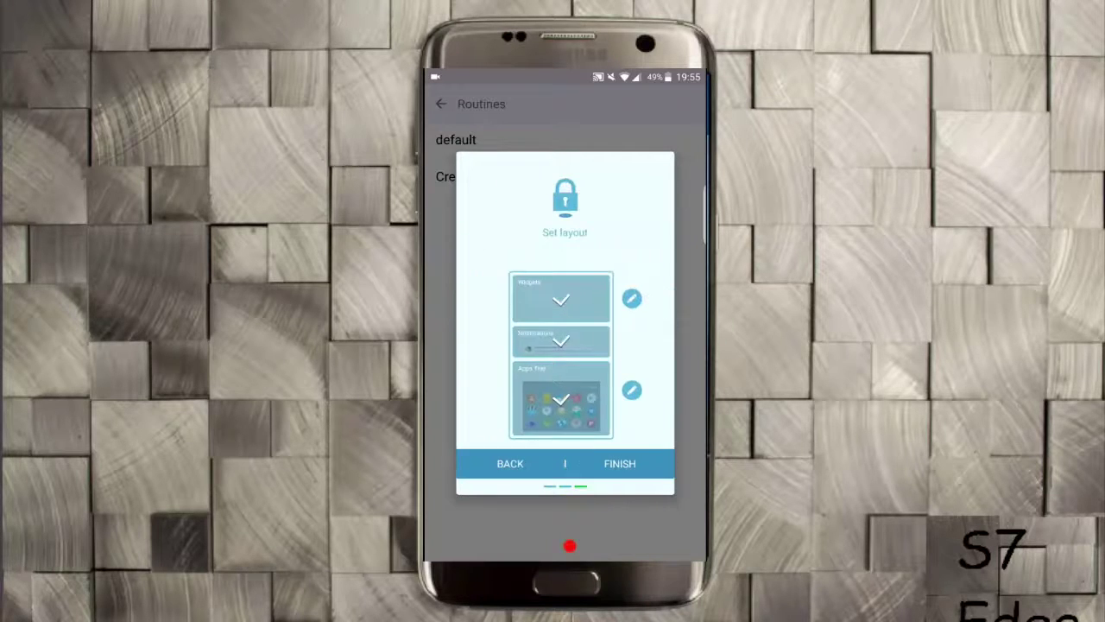
pyautogui.click(632, 457)
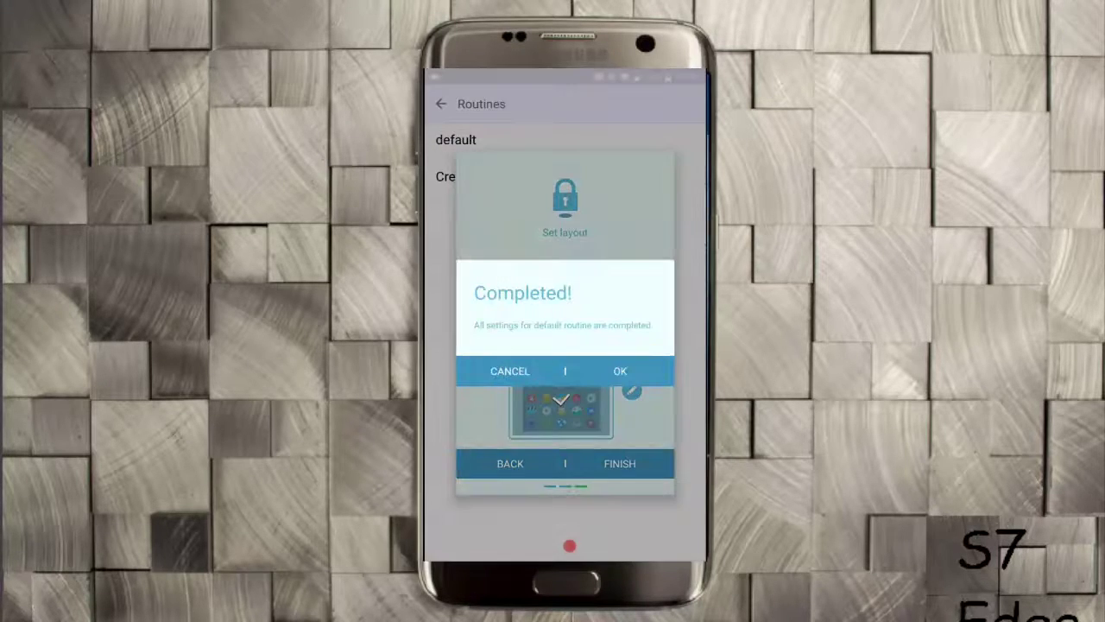
pyautogui.click(640, 366)
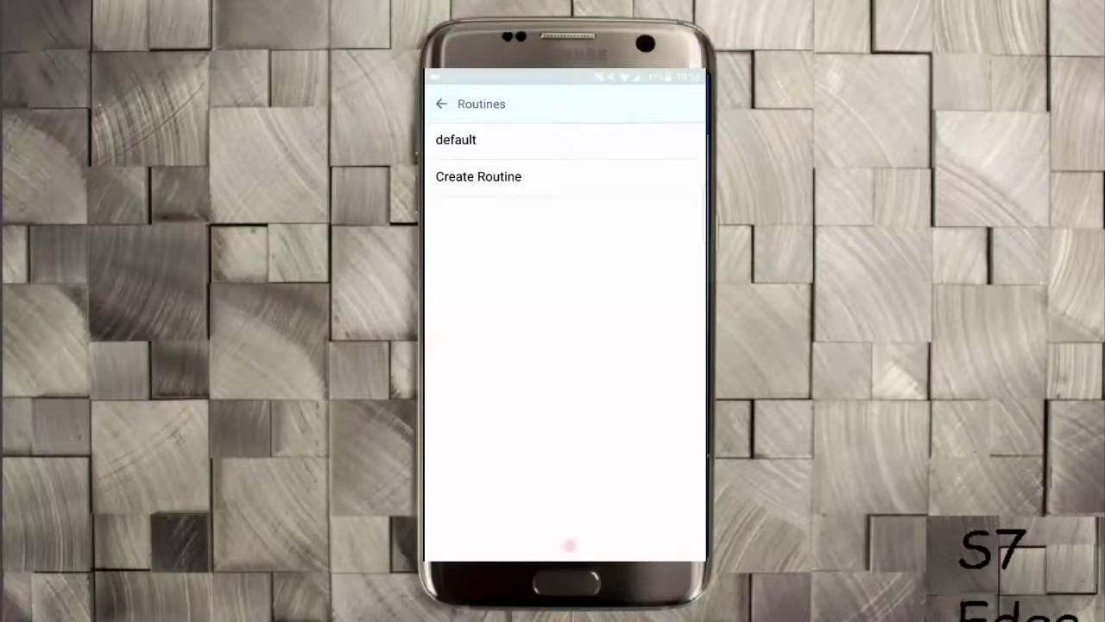
# Pull down and expand the notification shade to preview the light-blue quick settings
pyautogui.moveTo(565, 72); pyautogui.dragTo(566, 345)
pyautogui.moveTo(566, 215)
pyautogui.mouseDown()
pyautogui.moveTo(565, 431)
pyautogui.moveTo(565, 190)
pyautogui.mouseUp()
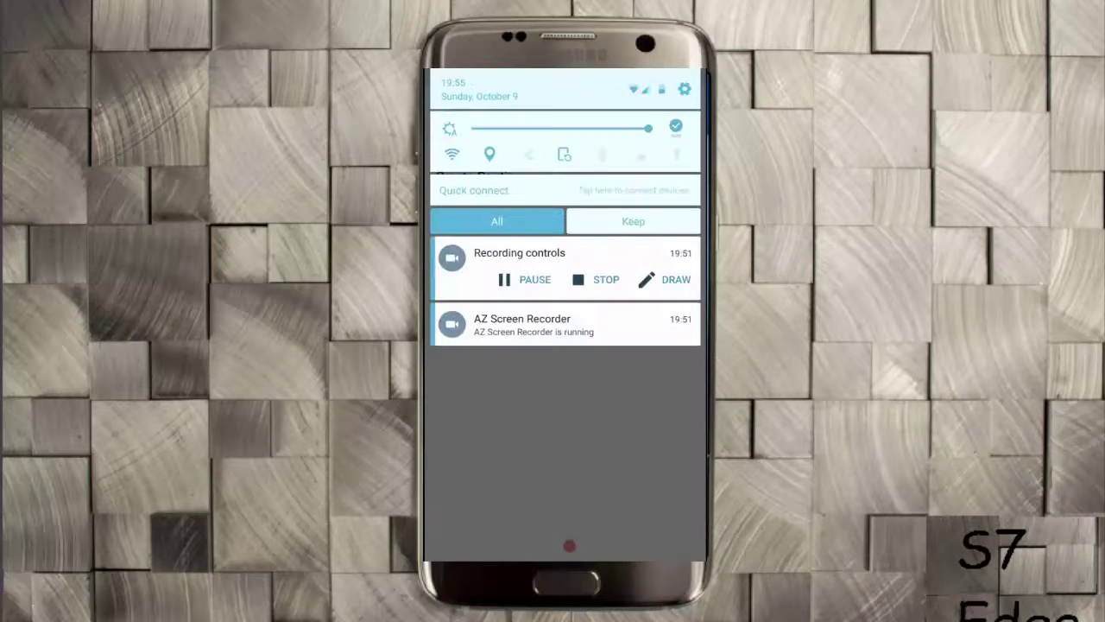
pyautogui.moveTo(513, 415); pyautogui.dragTo(513, 271)
pyautogui.moveTo(565, 73); pyautogui.dragTo(565, 345)
pyautogui.moveTo(566, 259)
pyautogui.mouseDown()
pyautogui.moveTo(566, 483)
pyautogui.moveTo(566, 190)
pyautogui.mouseUp()
pyautogui.moveTo(566, 388); pyautogui.dragTo(566, 172)
# Close the quick settings and swipe Routines away from recent apps
pyautogui.moveTo(566, 73)
pyautogui.mouseDown()
pyautogui.moveTo(566, 345)
pyautogui.moveTo(550, 498)
pyautogui.moveTo(550, 216)
pyautogui.mouseUp()
pyautogui.moveTo(566, 388); pyautogui.dragTo(566, 104)
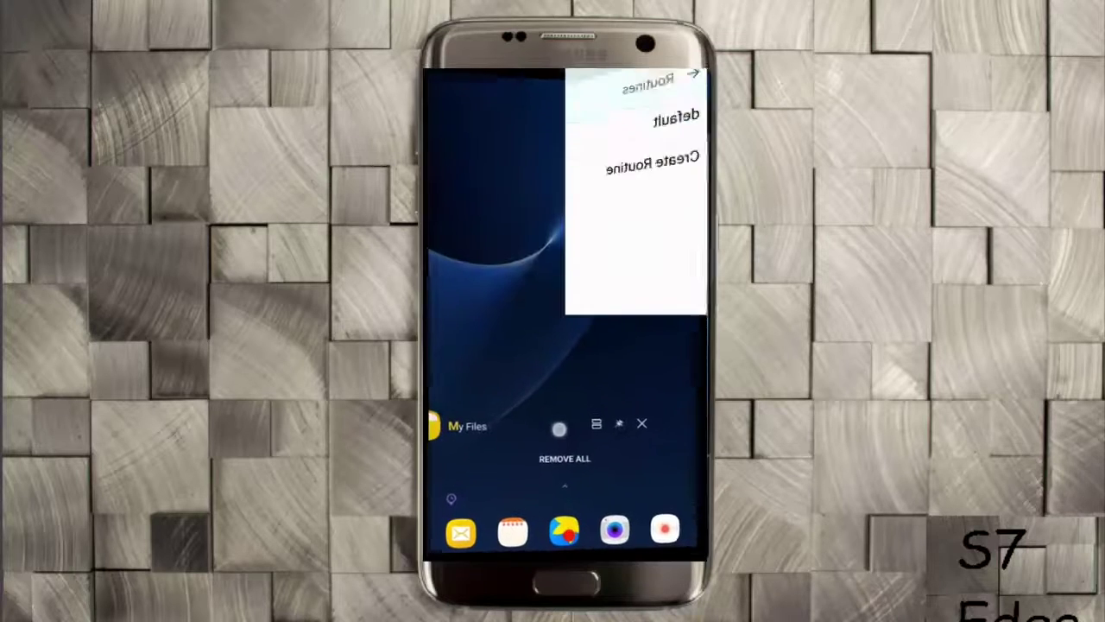
pyautogui.moveTo(535, 173); pyautogui.dragTo(699, 172)
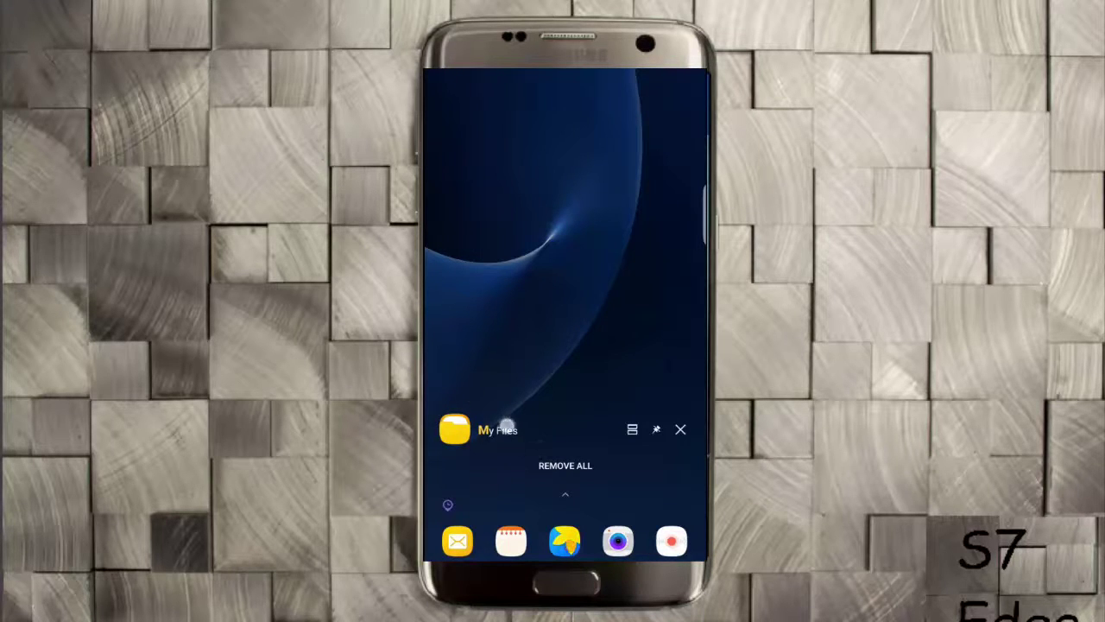
pyautogui.moveTo(565, 494); pyautogui.dragTo(565, 320)
# Turn off 'Enable new recents panel' in Good Lock's Advanced settings
pyautogui.click(681, 429)
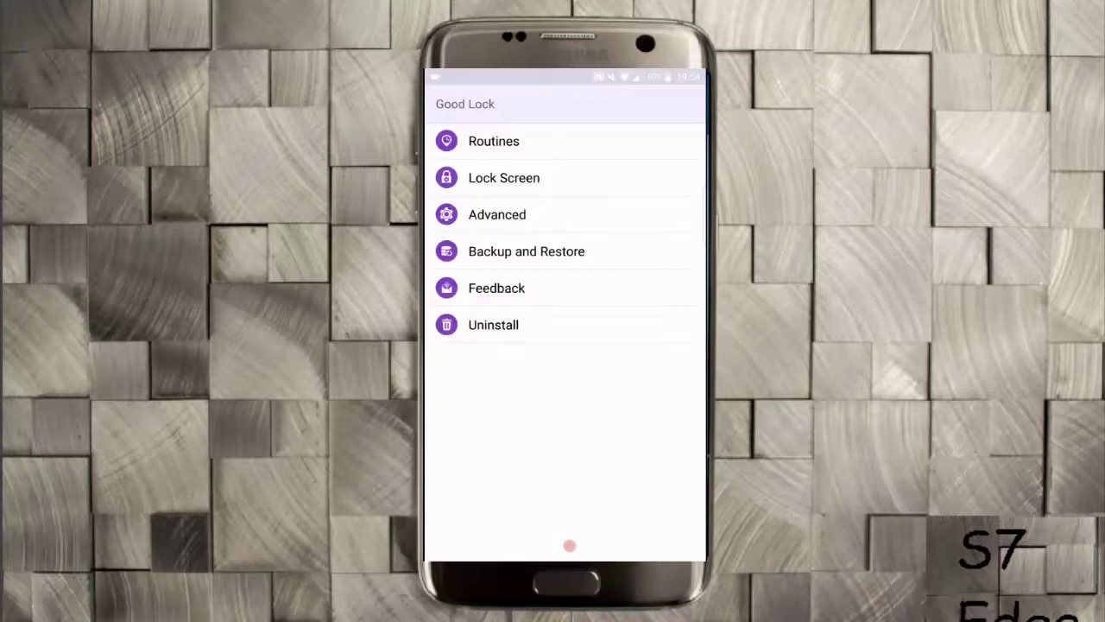
pyautogui.click(483, 214)
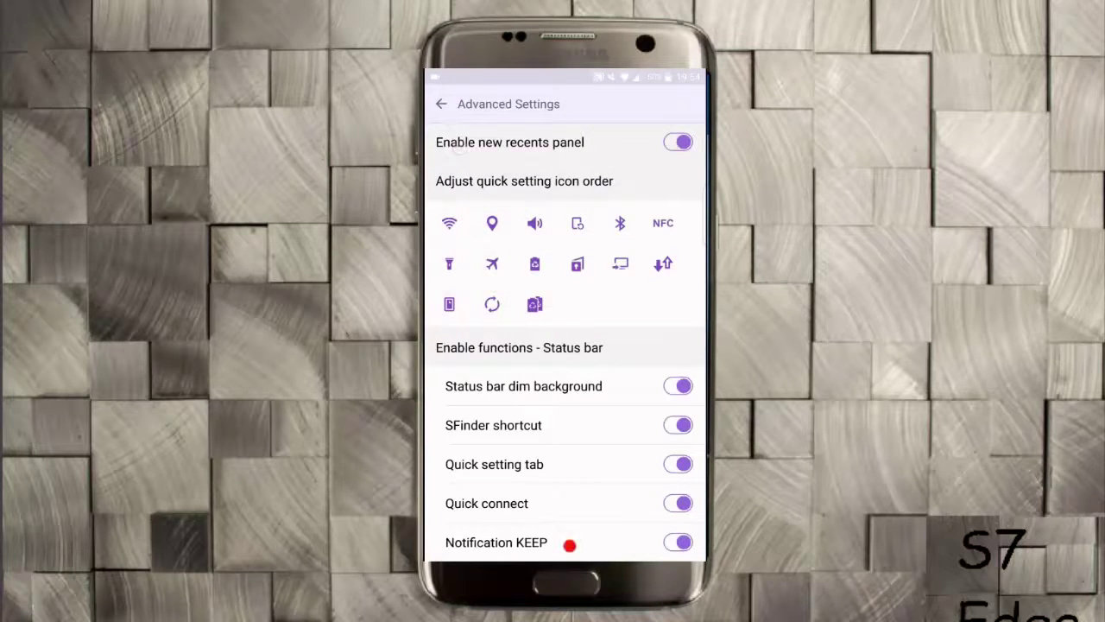
pyautogui.click(678, 143)
# Check the standard recents view with the Phone app, then relaunch Good Lock
pyautogui.hotkey('alt', 'Tab')
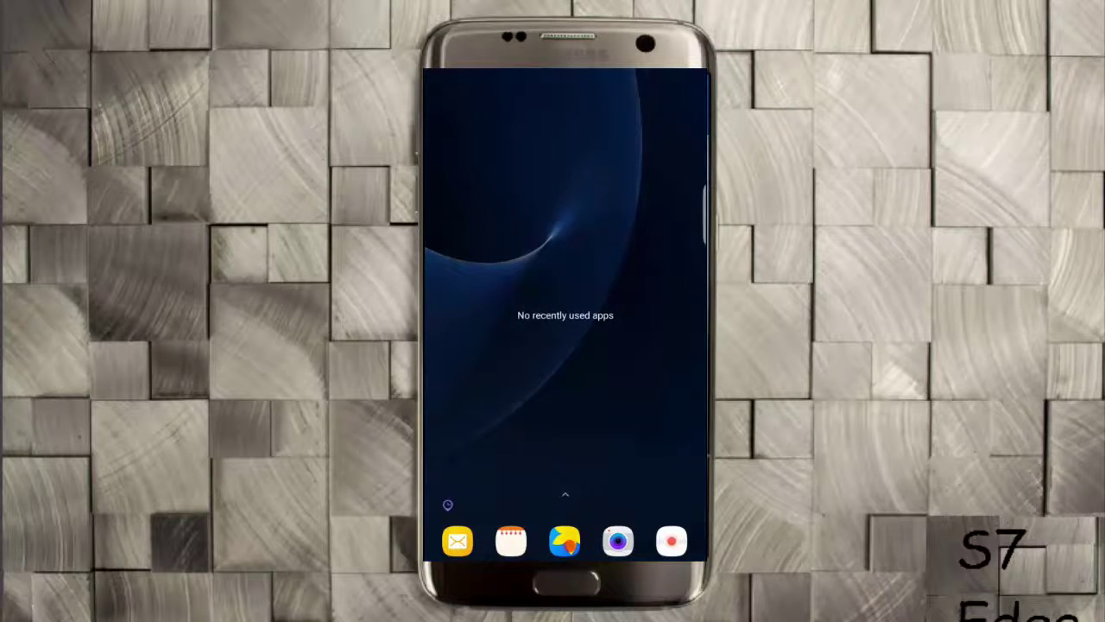
pyautogui.press('Escape')
pyautogui.click(566, 539)
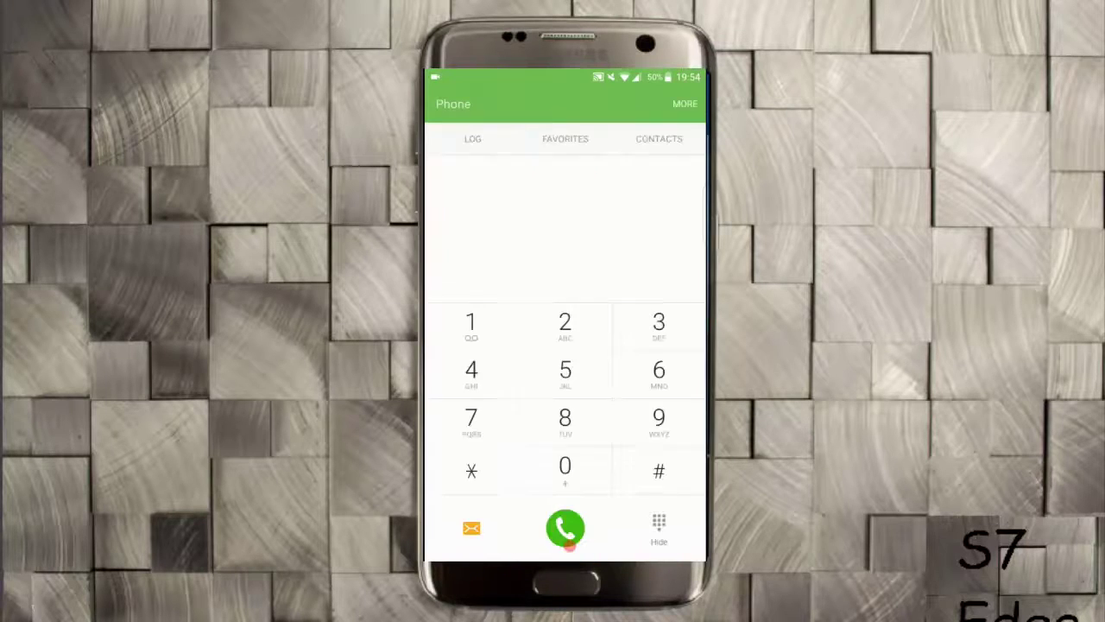
pyautogui.press('Escape')
pyautogui.hotkey('alt', 'Tab')
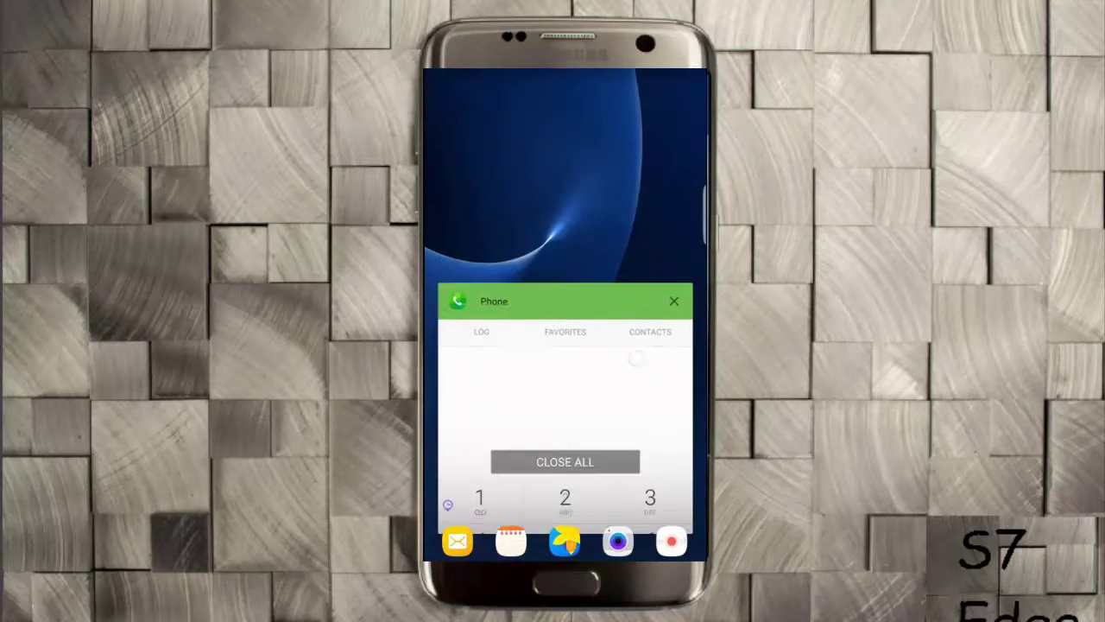
pyautogui.press('Escape')
pyautogui.click(566, 300)
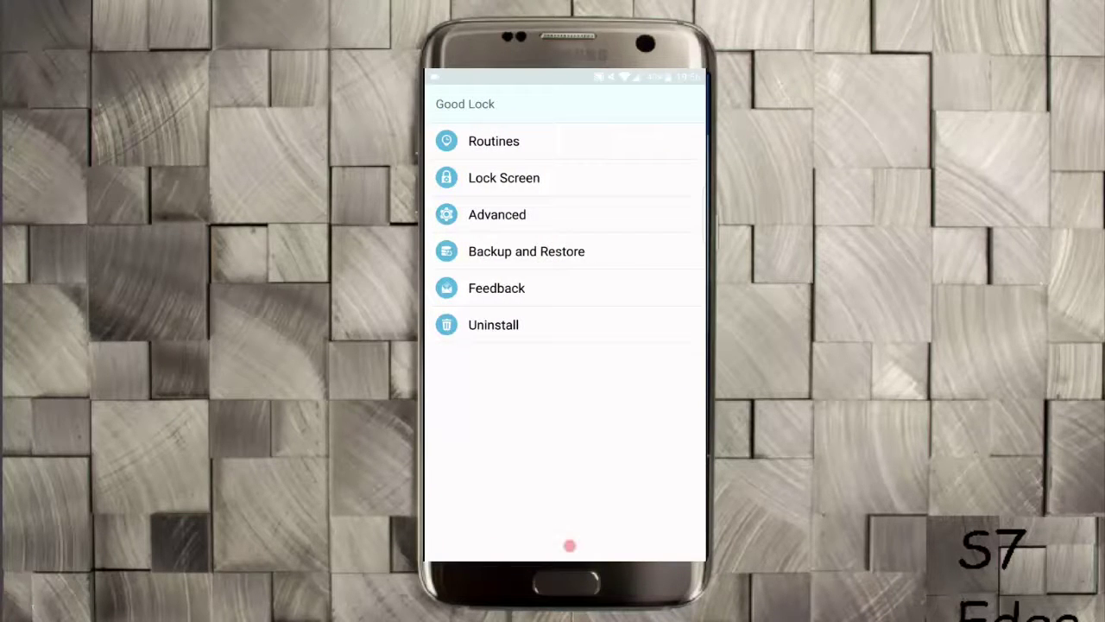
# Turn off Notification KEEP in Advanced settings and check the notification shade
pyautogui.click(496, 214)
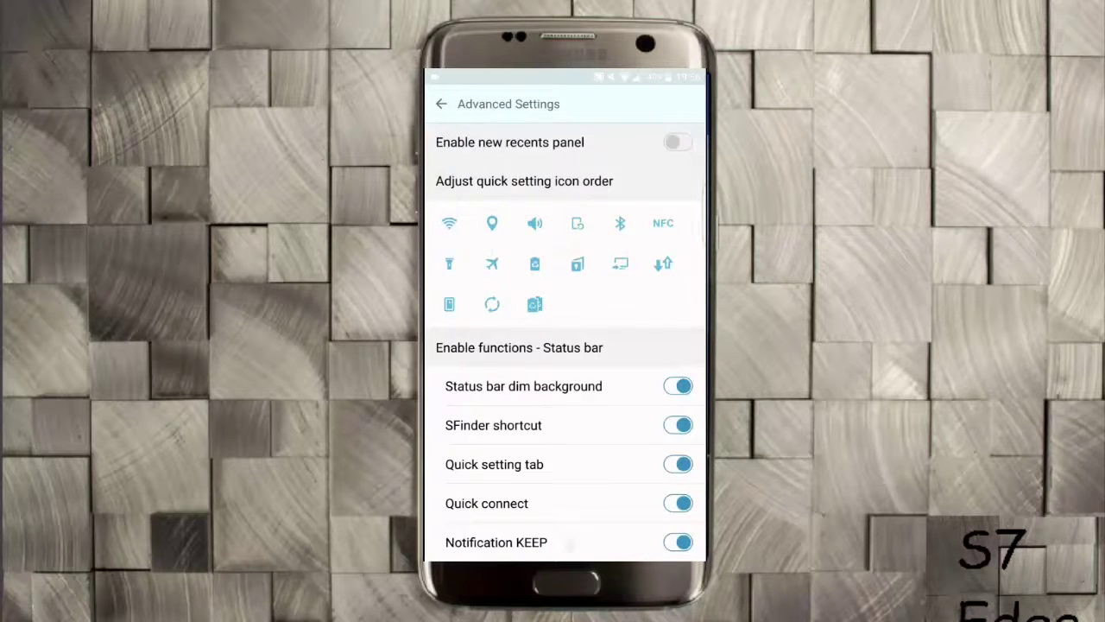
pyautogui.scroll(-5, 569, 545)
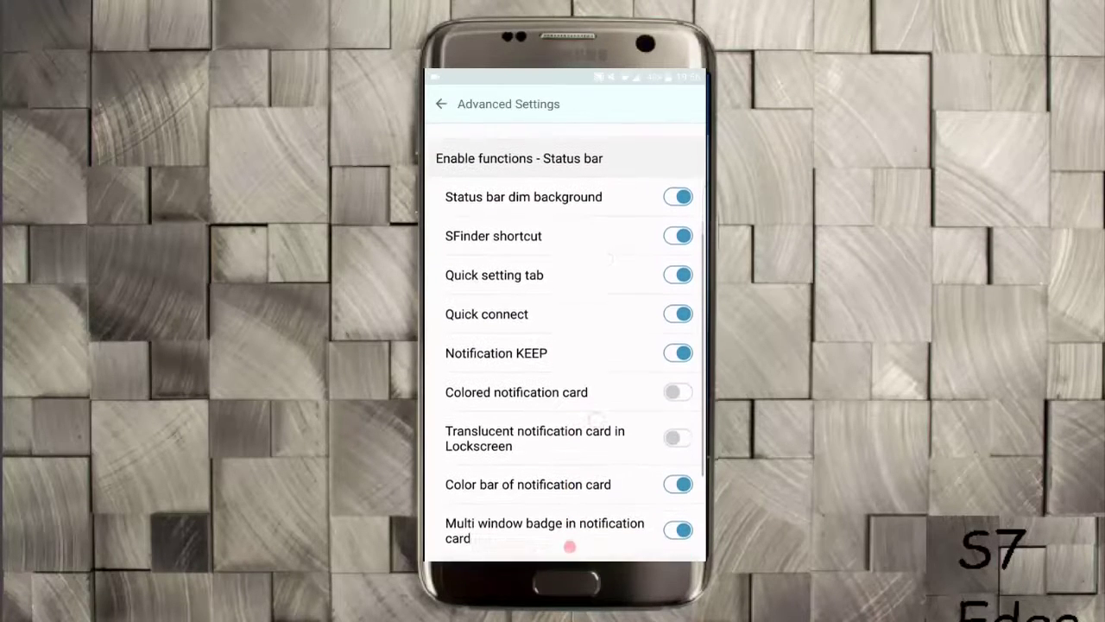
pyautogui.moveTo(565, 74); pyautogui.dragTo(566, 346)
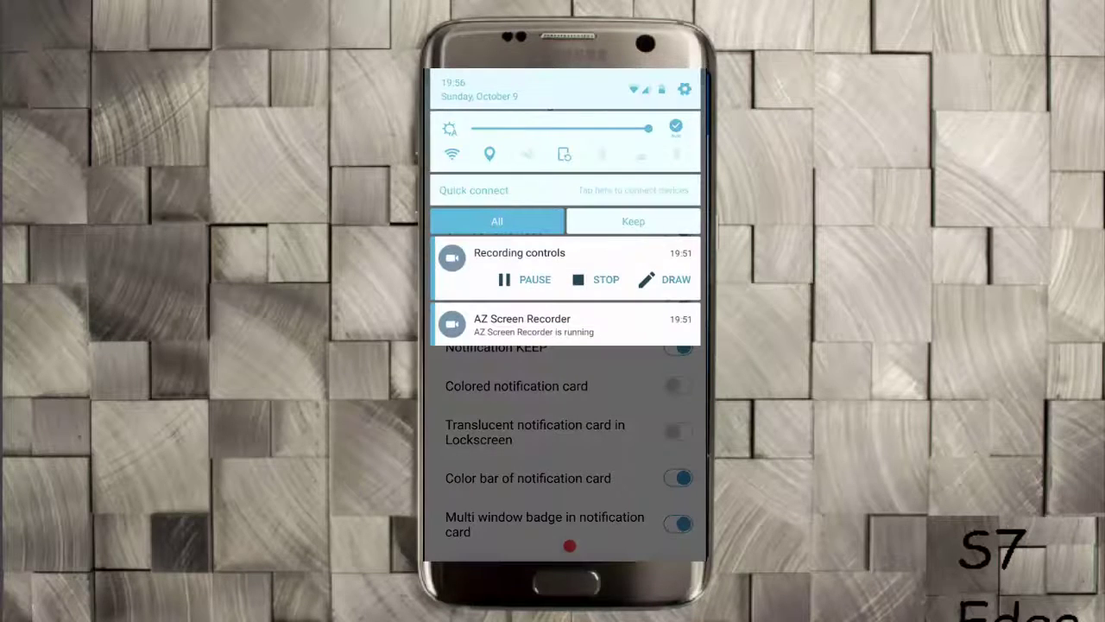
pyautogui.moveTo(569, 545); pyautogui.dragTo(572, 375)
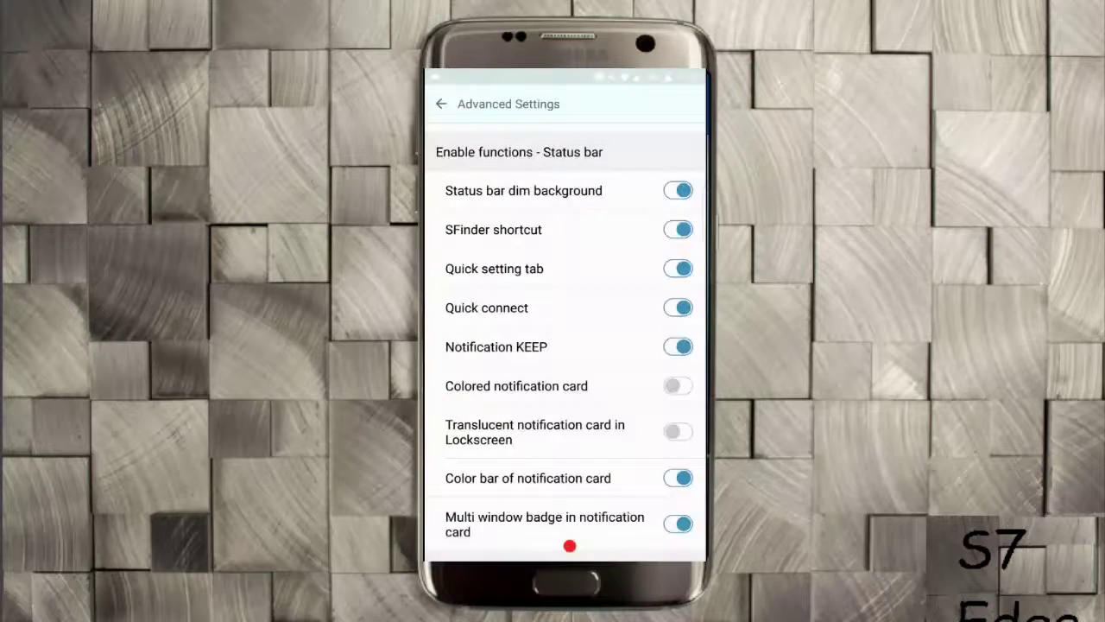
pyautogui.click(678, 346)
pyautogui.moveTo(566, 74); pyautogui.dragTo(566, 345)
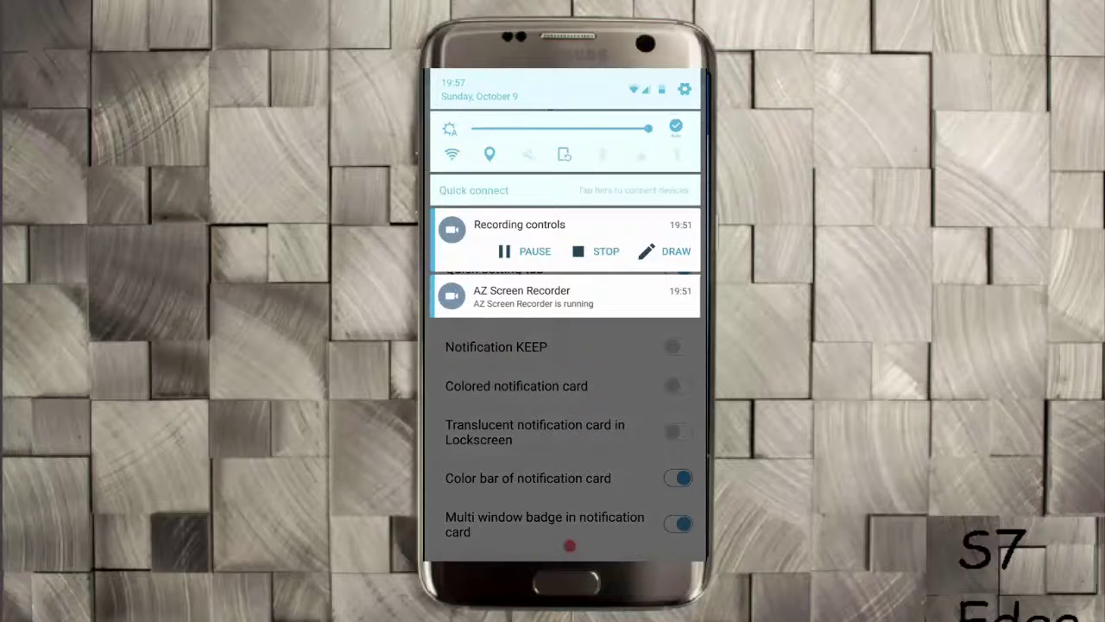
pyautogui.moveTo(612, 436); pyautogui.dragTo(580, 341)
# Turn off Quick connect, Quick setting tab and status bar dimming, checking the shade after each
pyautogui.click(678, 307)
pyautogui.moveTo(565, 75); pyautogui.dragTo(565, 285)
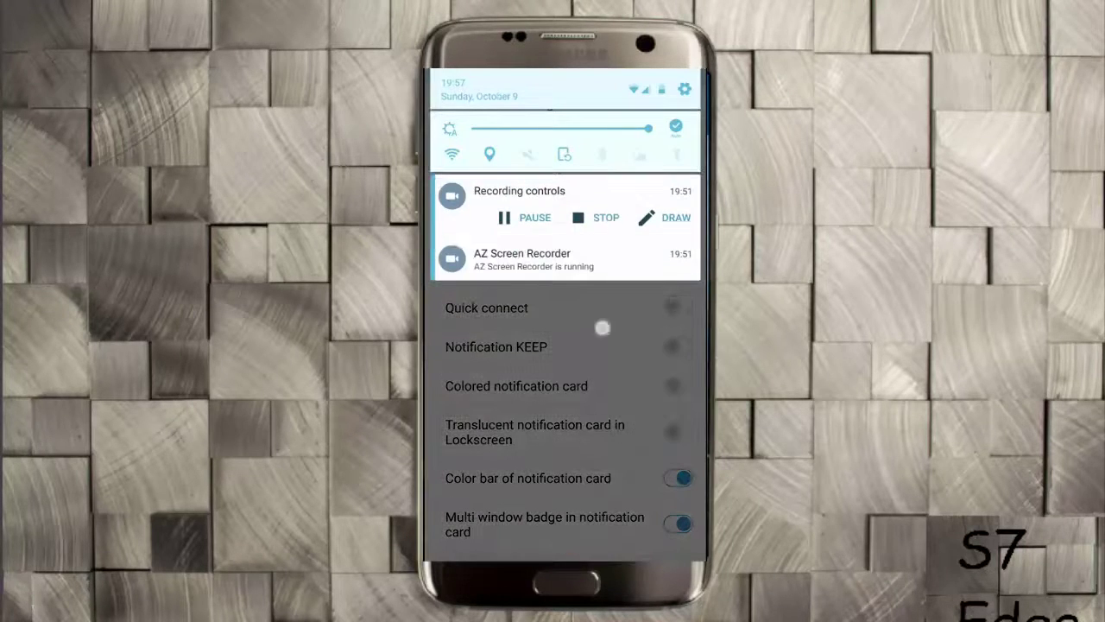
pyautogui.moveTo(605, 406); pyautogui.dragTo(598, 311)
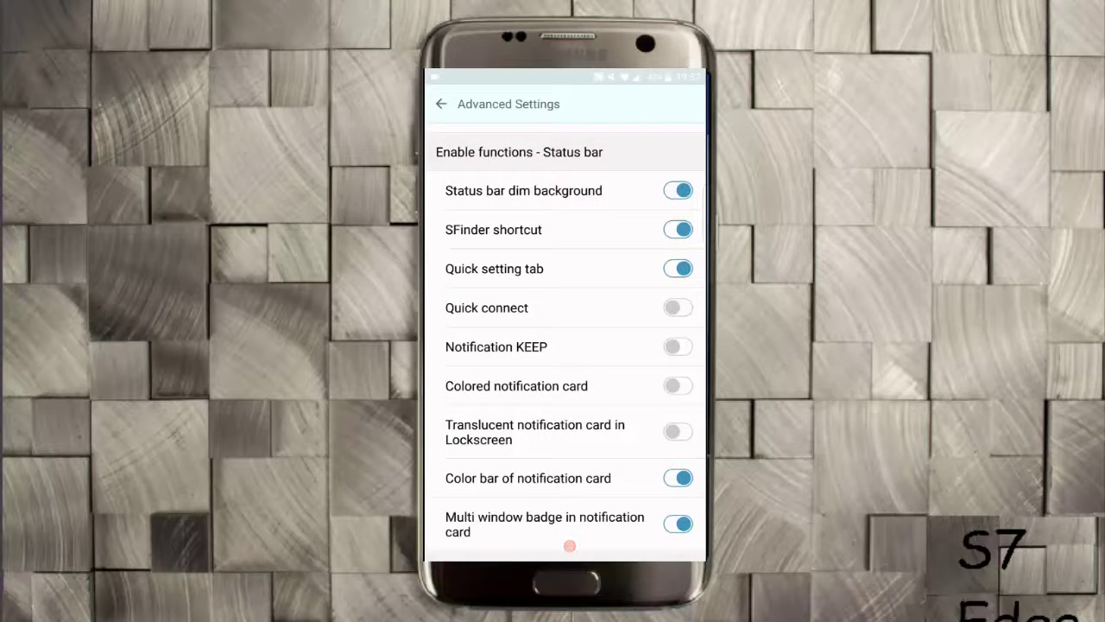
pyautogui.click(678, 269)
pyautogui.moveTo(566, 74)
pyautogui.mouseDown()
pyautogui.moveTo(565, 415)
pyautogui.moveTo(566, 86)
pyautogui.mouseUp()
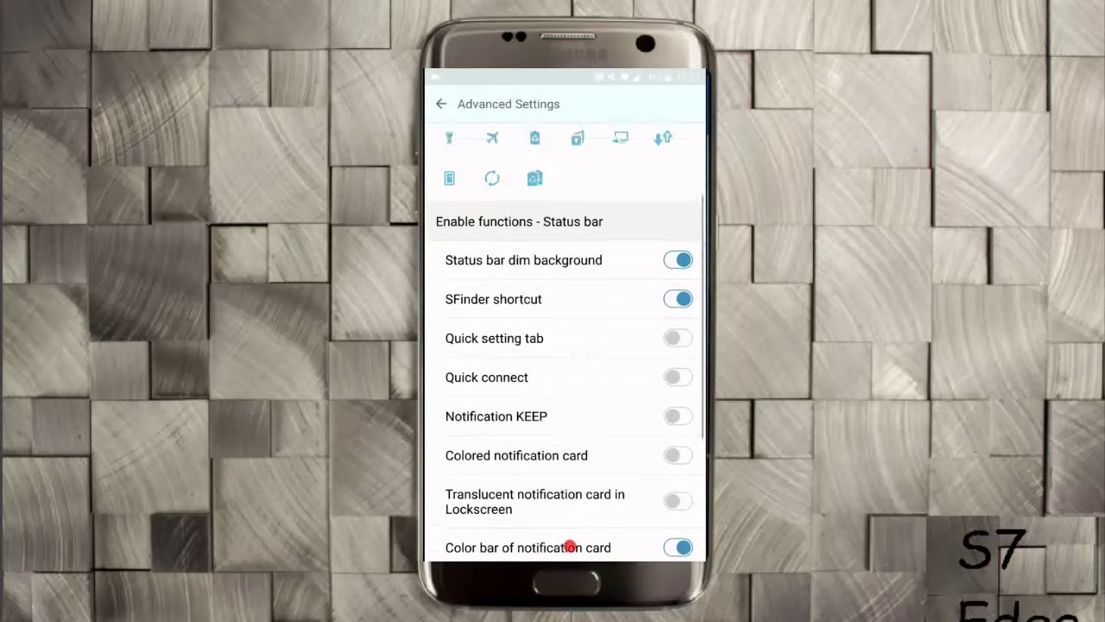
pyautogui.moveTo(518, 77); pyautogui.dragTo(483, 461)
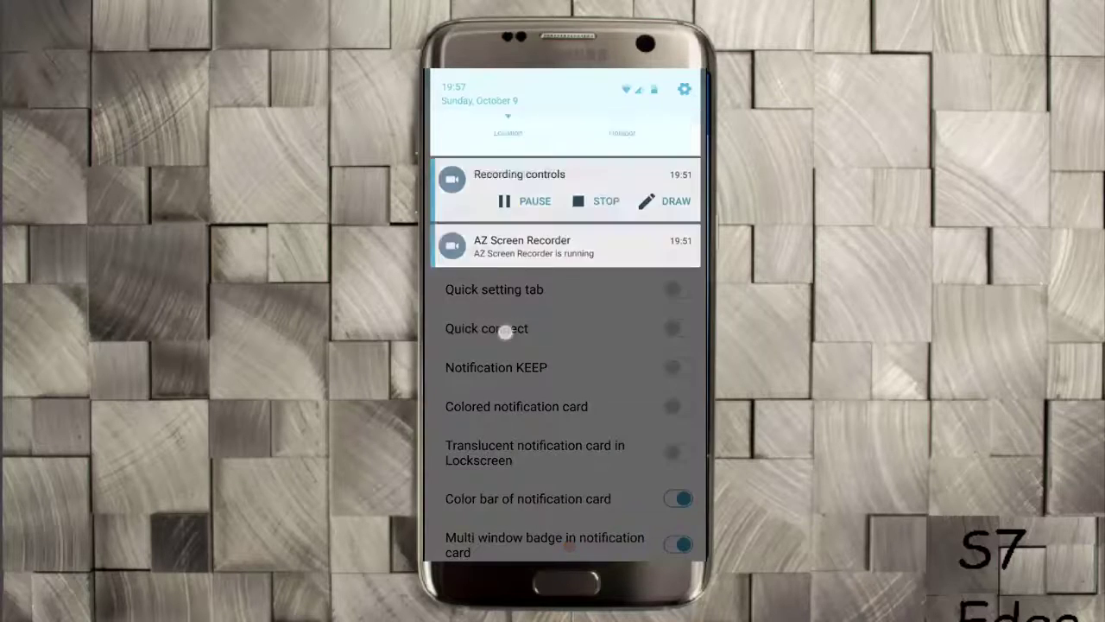
pyautogui.moveTo(566, 388)
pyautogui.mouseDown()
pyautogui.moveTo(566, 86)
pyautogui.moveTo(571, 543)
pyautogui.mouseUp()
pyautogui.click(679, 249)
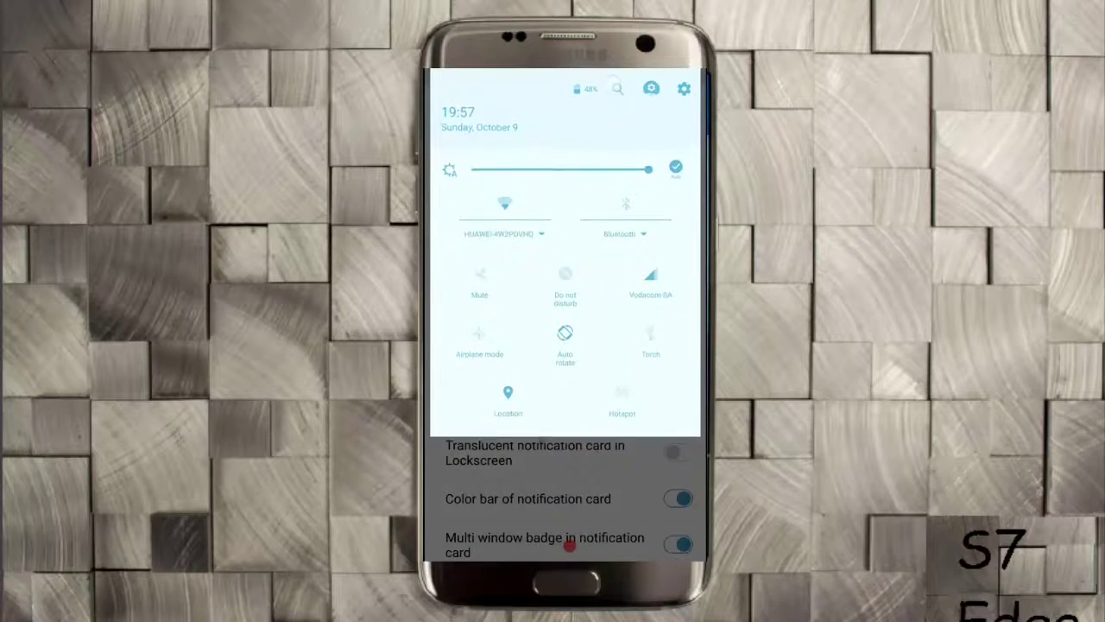
# Inspect the reworked quick-settings shade, close it, and scroll Advanced Settings to the Others section
pyautogui.moveTo(570, 518); pyautogui.dragTo(570, 129)
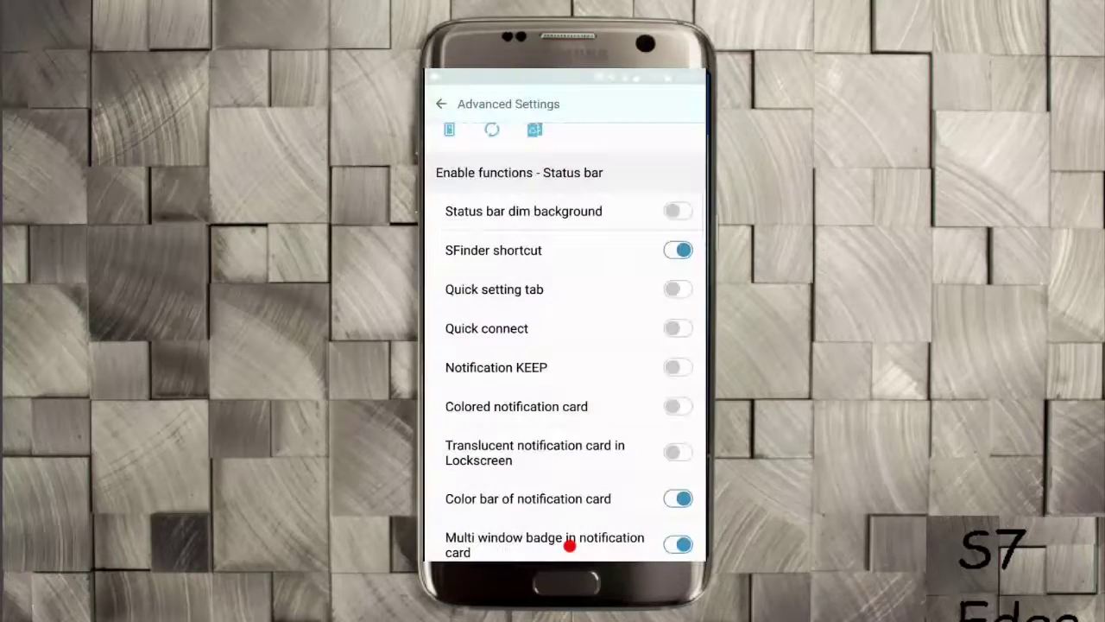
pyautogui.moveTo(566, 71)
pyautogui.mouseDown()
pyautogui.moveTo(570, 518)
pyautogui.moveTo(556, 129)
pyautogui.mouseUp()
pyautogui.click(678, 251)
pyautogui.moveTo(529, 71); pyautogui.dragTo(528, 432)
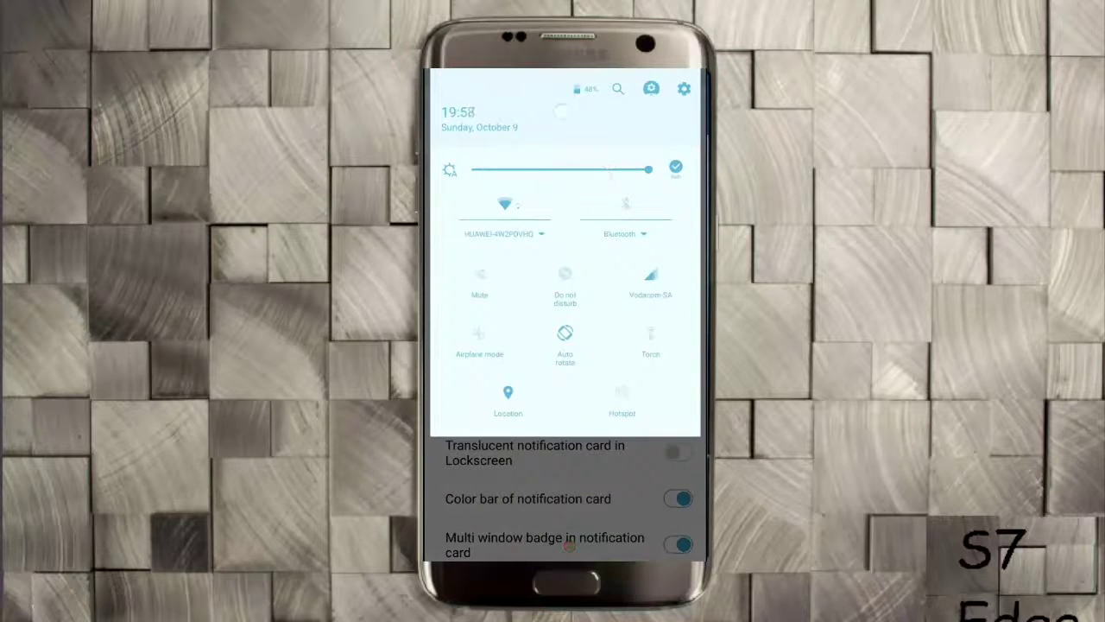
pyautogui.moveTo(598, 183)
pyautogui.mouseDown()
pyautogui.moveTo(525, 103)
pyautogui.moveTo(528, 432)
pyautogui.mouseUp()
pyautogui.click(675, 94)
pyautogui.moveTo(566, 414); pyautogui.dragTo(566, 130)
pyautogui.scroll(-1, 566, 346)
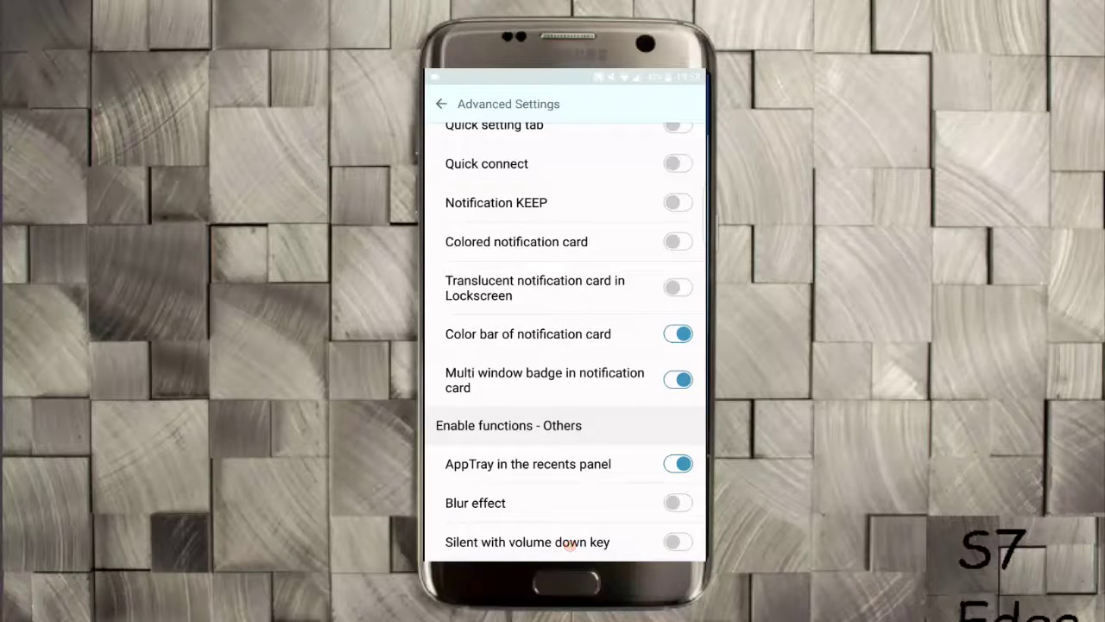
# Toggle the multi window badge in notification cards, checking the shade, and leave it on
pyautogui.click(678, 380)
pyautogui.moveTo(565, 73); pyautogui.dragTo(493, 389)
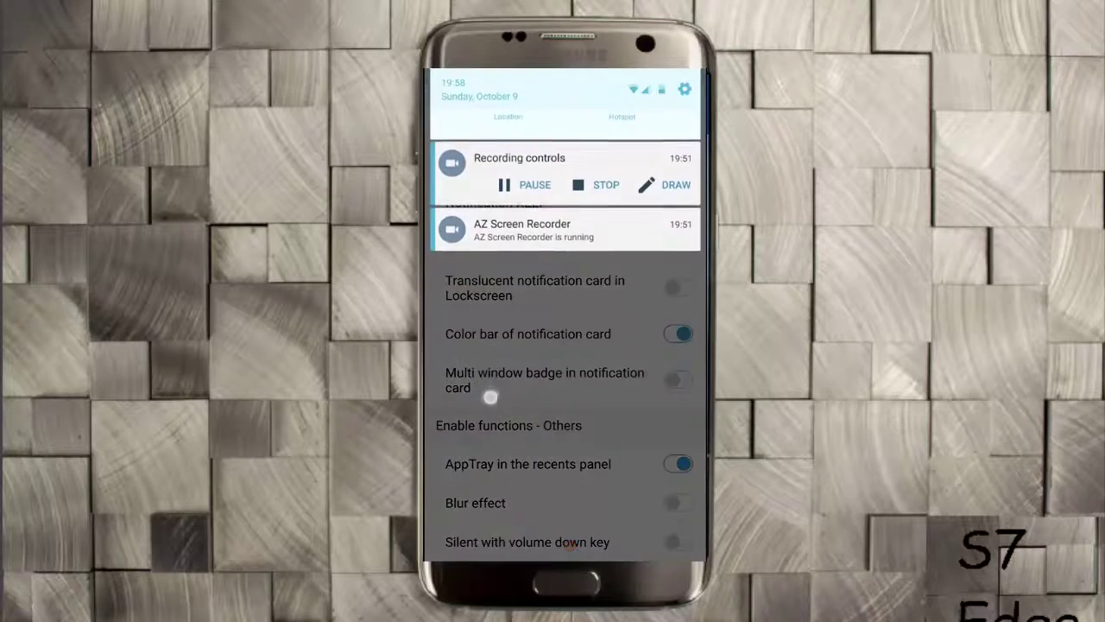
pyautogui.moveTo(528, 208); pyautogui.dragTo(529, 77)
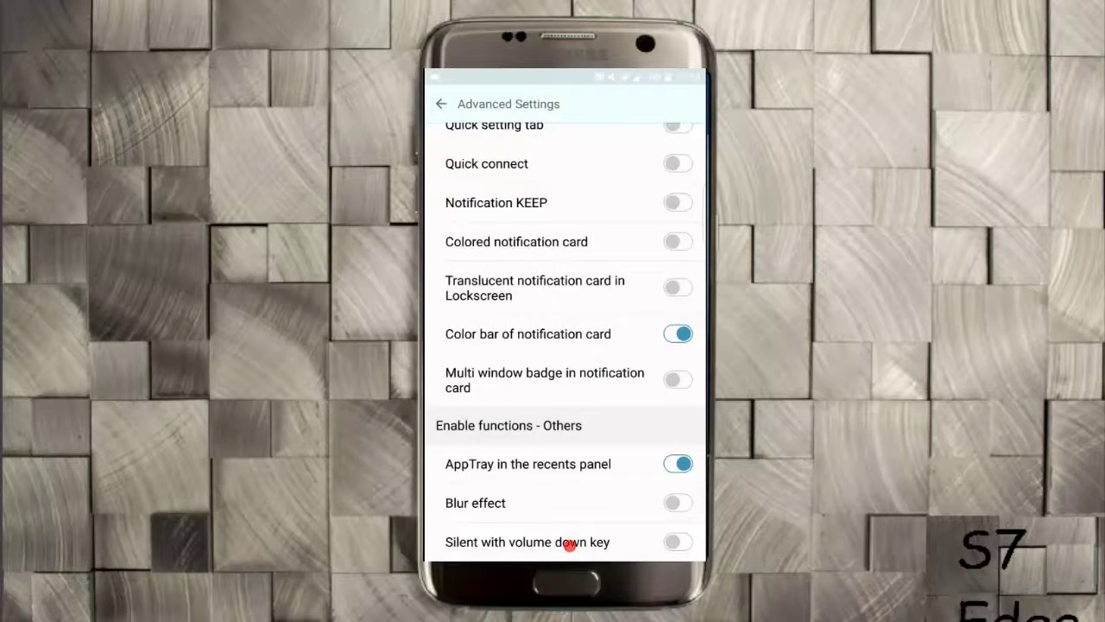
pyautogui.moveTo(570, 543); pyautogui.dragTo(570, 549)
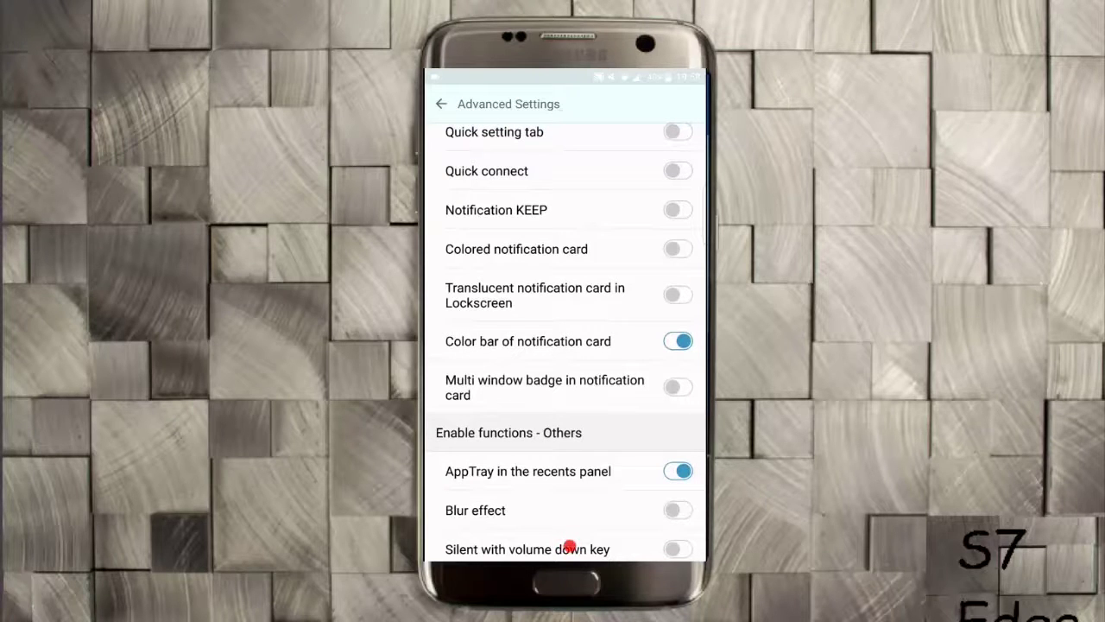
pyautogui.moveTo(628, 105); pyautogui.dragTo(627, 289)
pyautogui.moveTo(581, 188); pyautogui.dragTo(581, 214)
pyautogui.click(617, 351)
pyautogui.click(678, 341)
pyautogui.click(678, 387)
# Preview the shade, then switch Blur effect off and Silent with volume down key on
pyautogui.moveTo(570, 553); pyautogui.dragTo(570, 546)
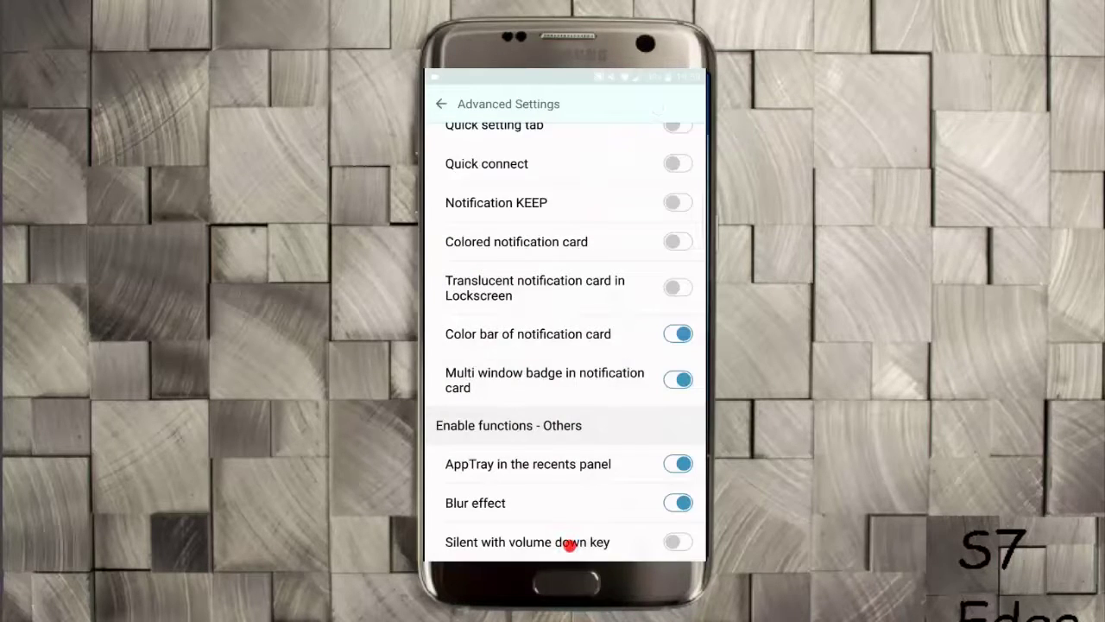
pyautogui.moveTo(661, 75); pyautogui.dragTo(661, 389)
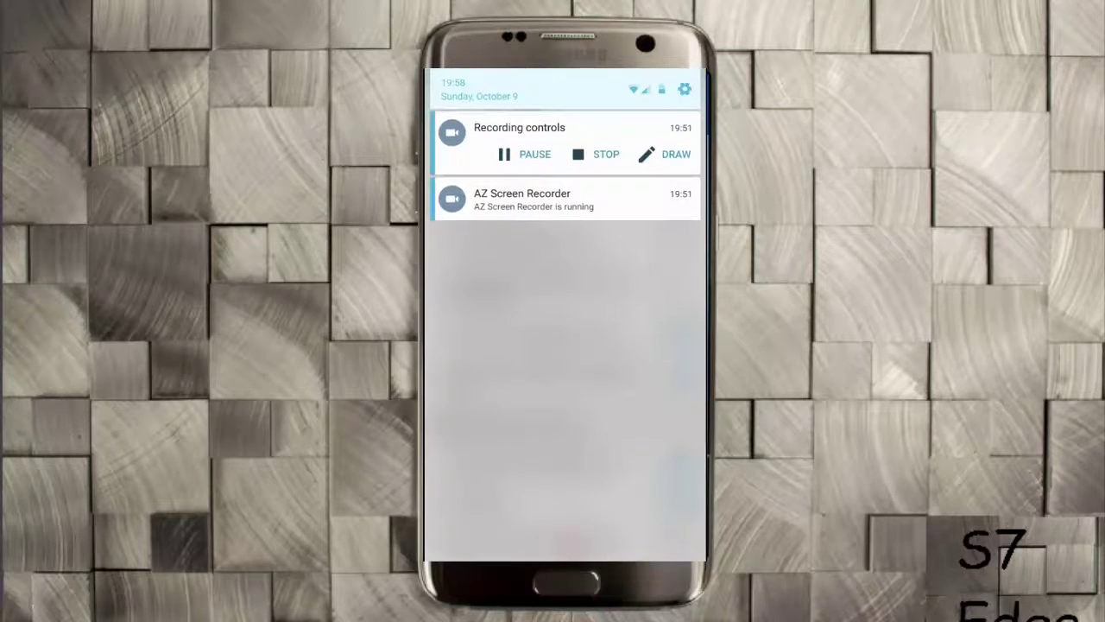
pyautogui.moveTo(565, 431); pyautogui.dragTo(566, 129)
pyautogui.moveTo(610, 73); pyautogui.dragTo(609, 447)
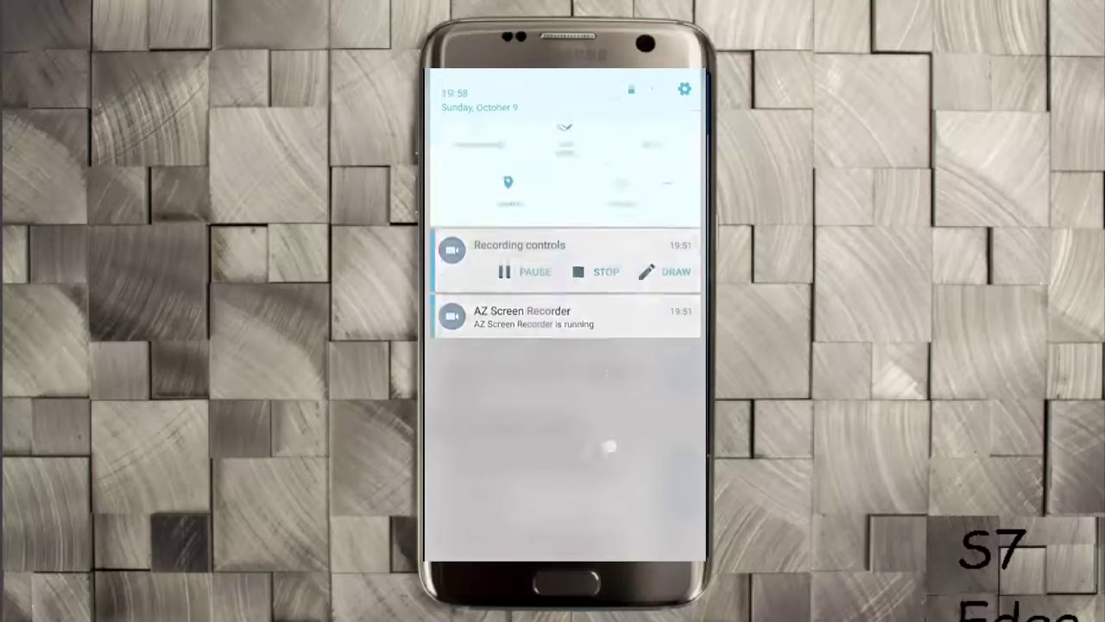
pyautogui.moveTo(636, 353); pyautogui.dragTo(630, 129)
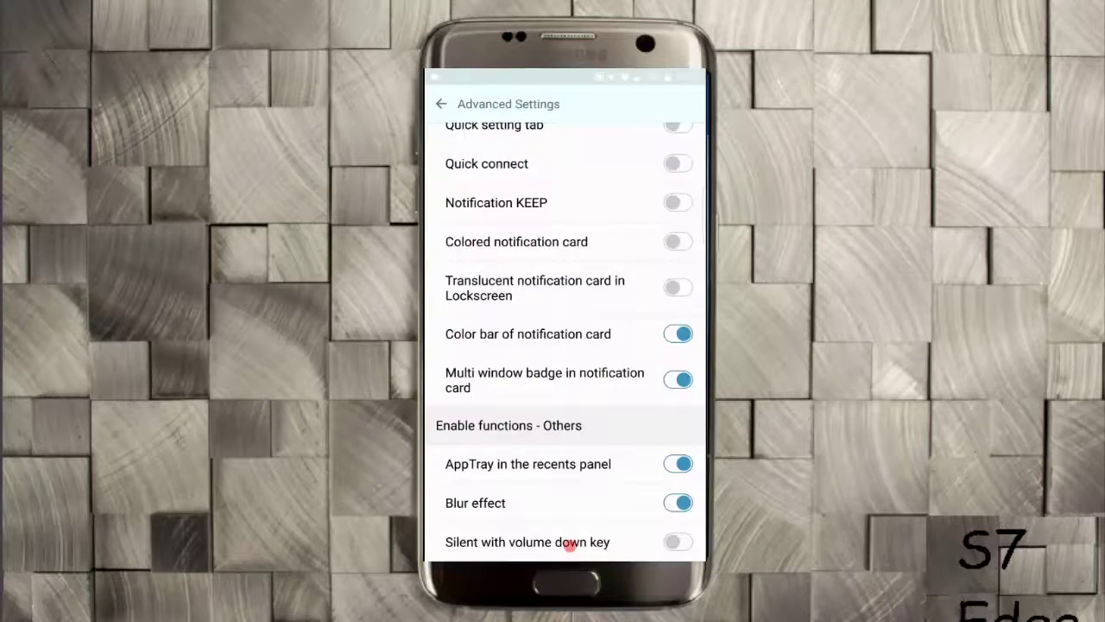
pyautogui.click(678, 502)
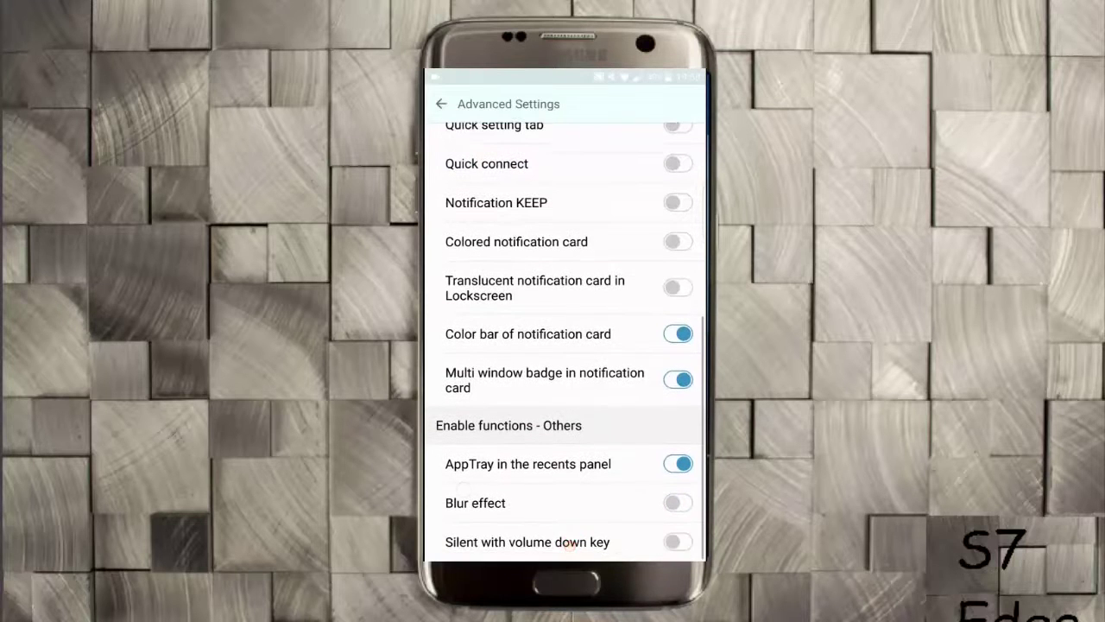
pyautogui.click(570, 544)
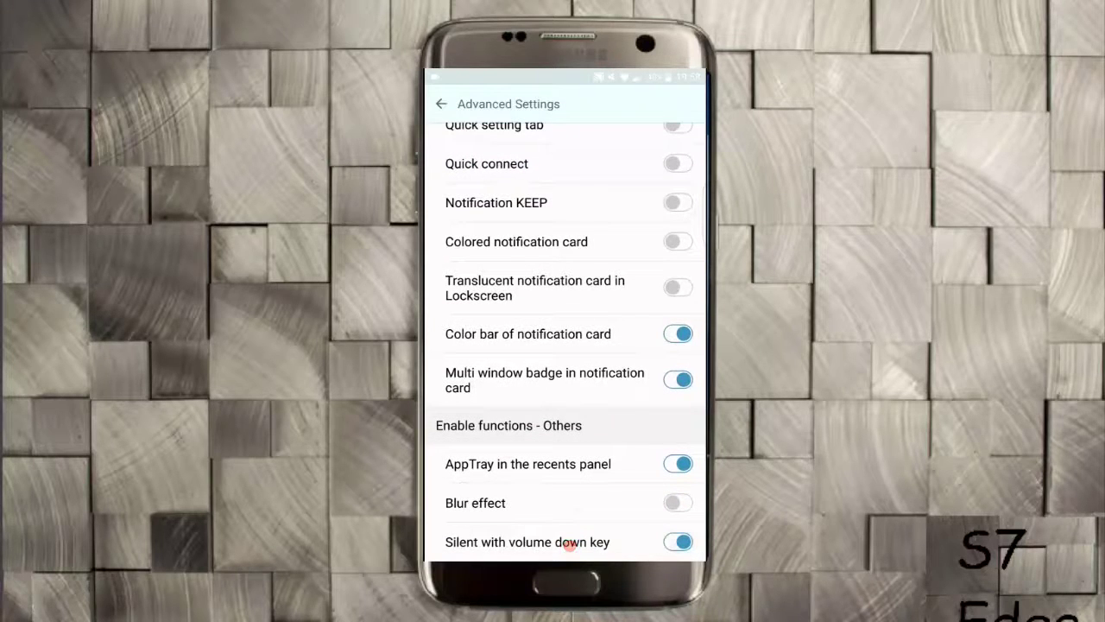
# Turn on Notification KEEP
pyautogui.scroll(5, 570, 544)
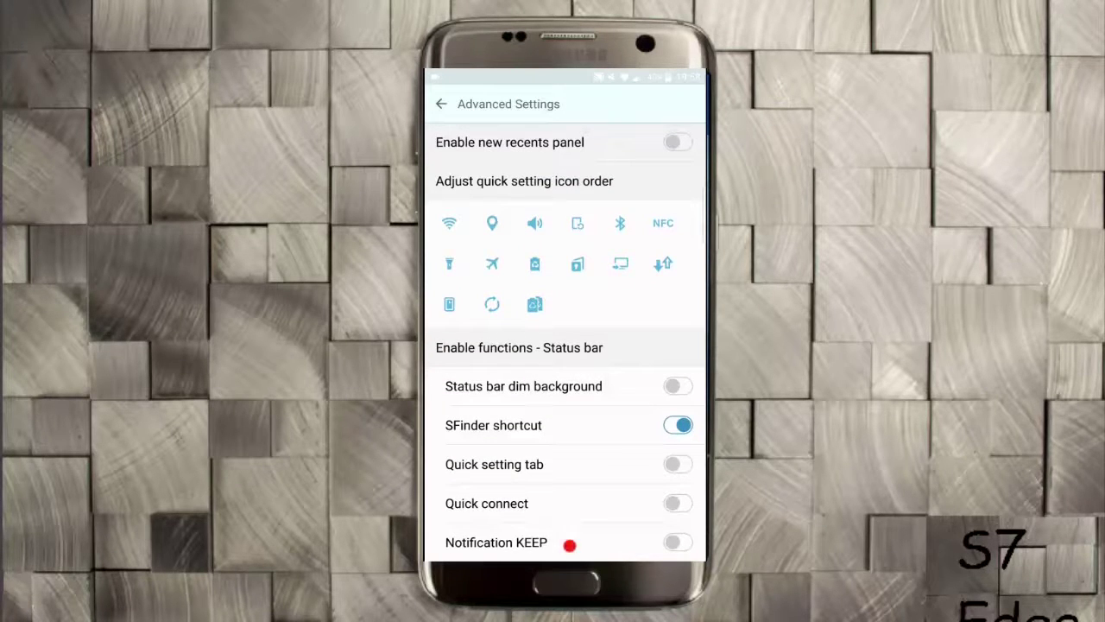
pyautogui.scroll(-5, 570, 544)
pyautogui.scroll(5, 570, 544)
pyautogui.scroll(-5, 570, 544)
pyautogui.scroll(-2, 570, 544)
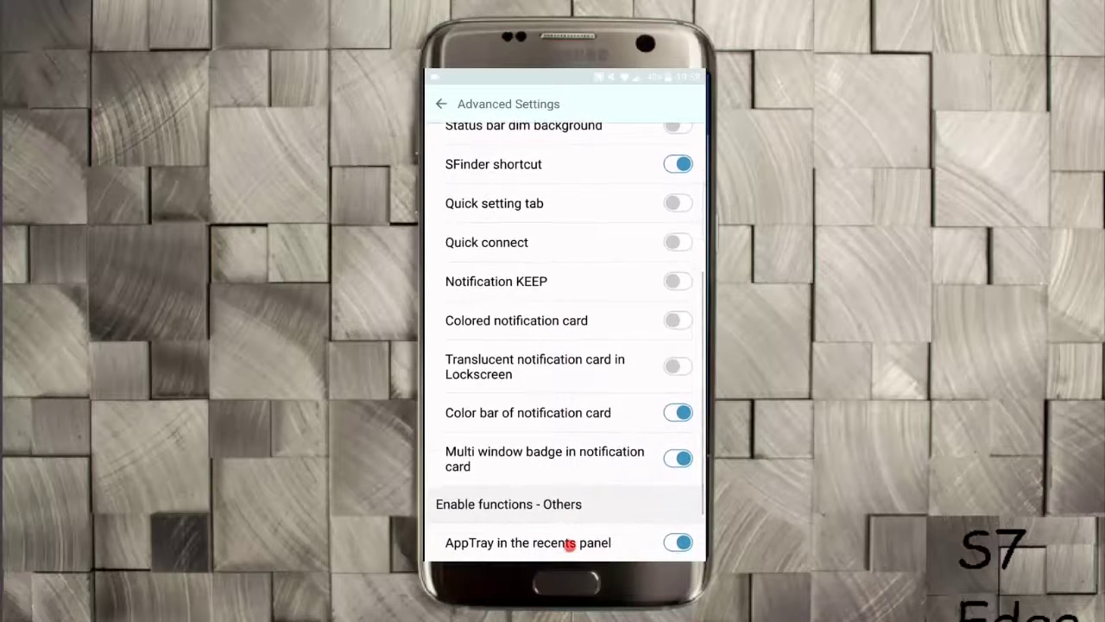
pyautogui.click(678, 281)
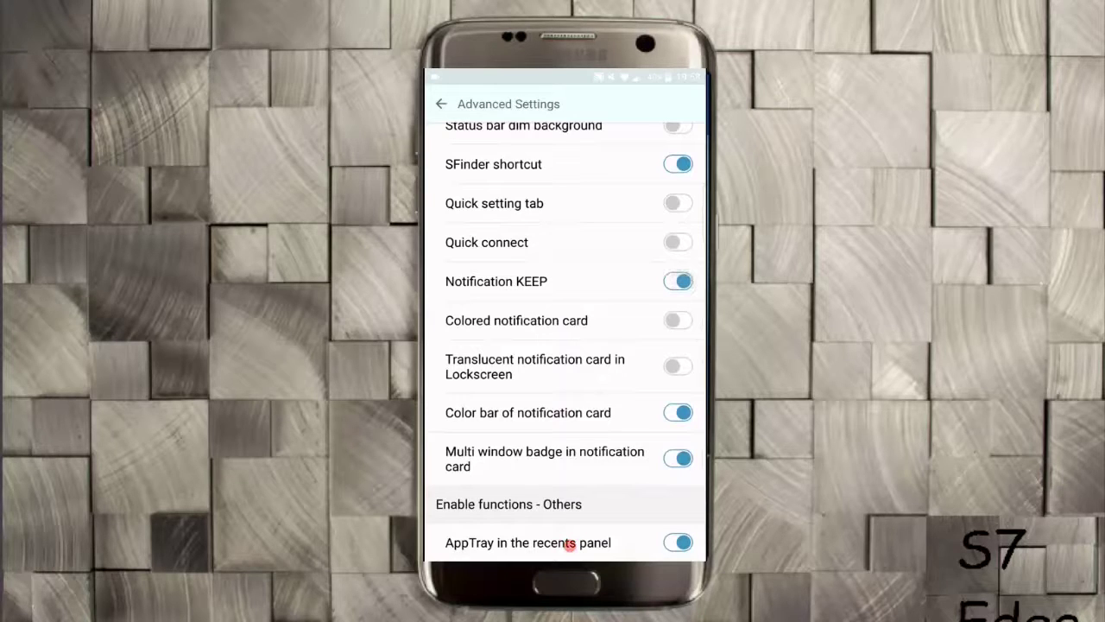
# Check the kept notifications list against all notifications in the shade
pyautogui.moveTo(566, 73); pyautogui.dragTo(565, 346)
pyautogui.click(633, 123)
pyautogui.click(497, 123)
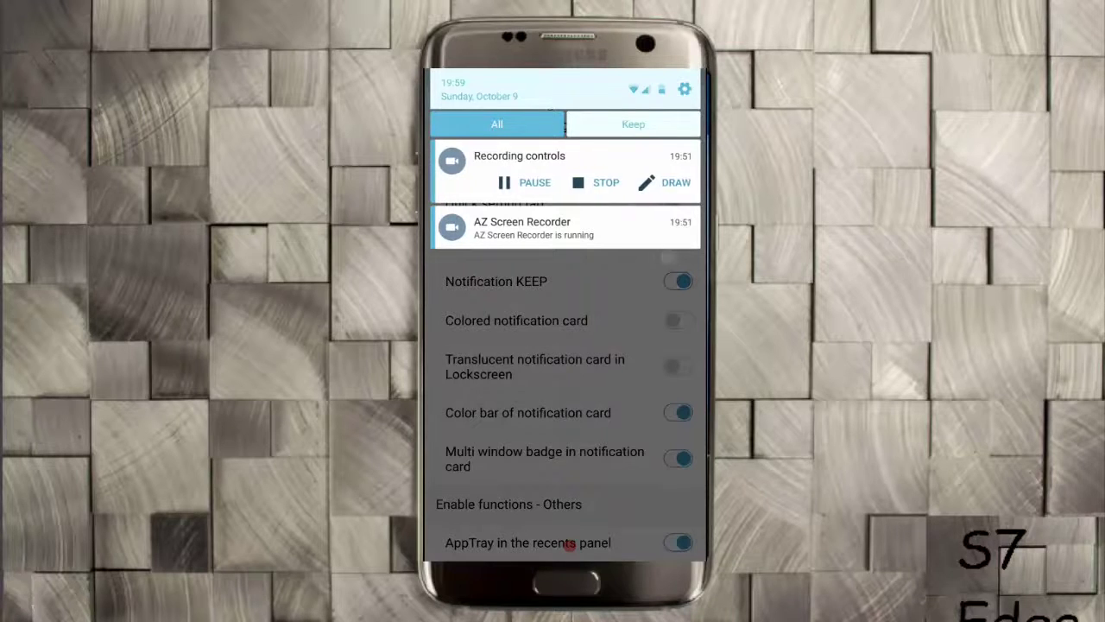
pyautogui.click(633, 123)
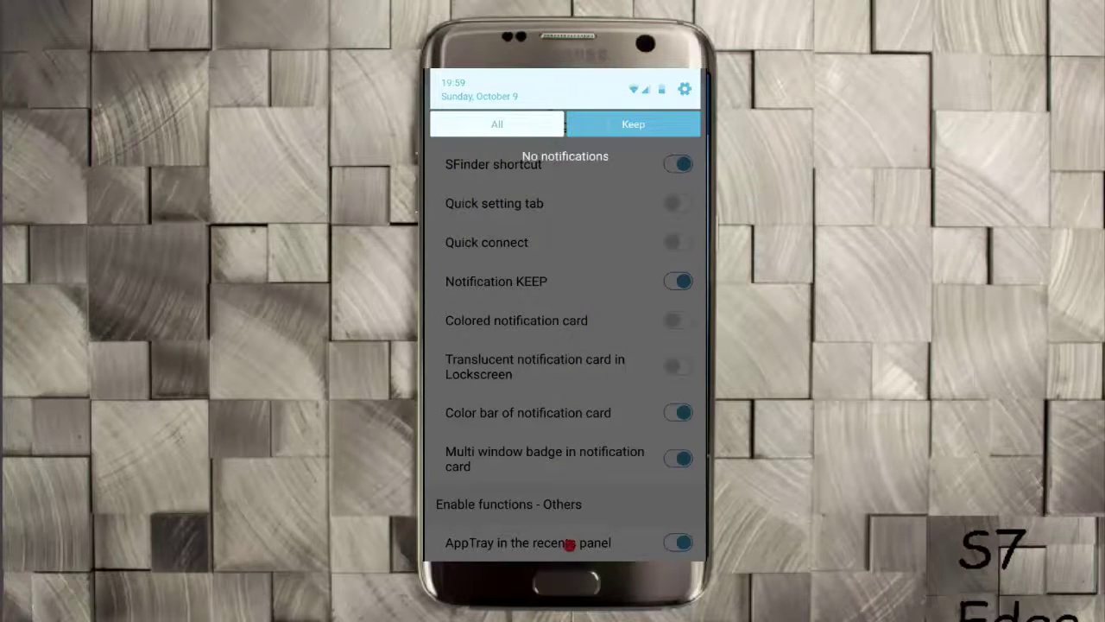
pyautogui.click(497, 124)
pyautogui.click(633, 124)
pyautogui.click(497, 123)
pyautogui.click(633, 123)
pyautogui.click(497, 124)
pyautogui.click(633, 123)
pyautogui.click(497, 123)
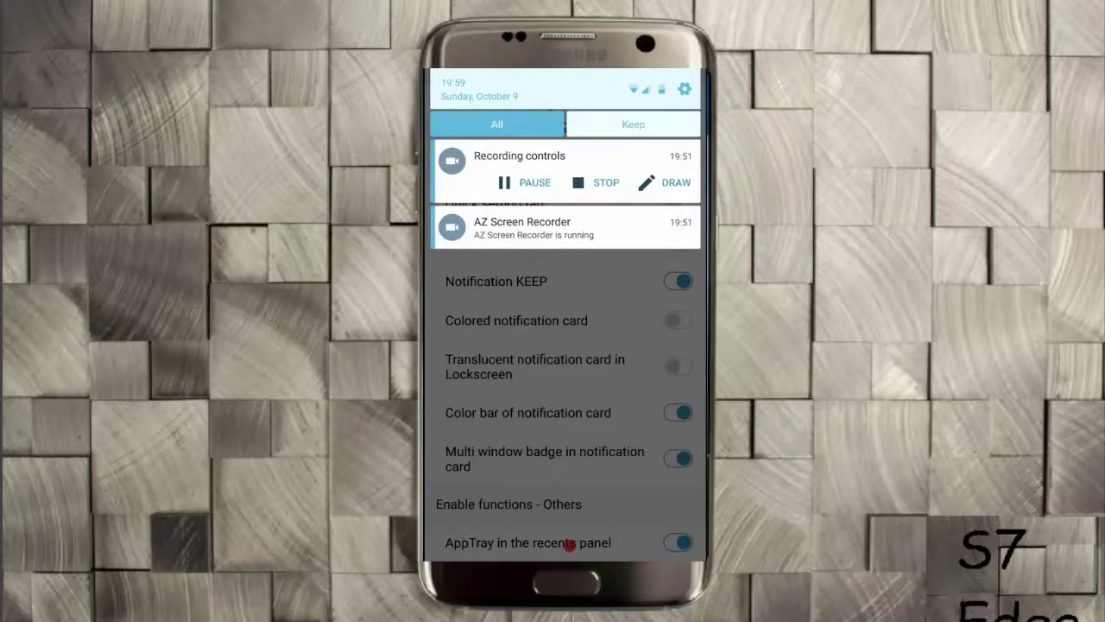
# Enable translucent lock screen notification cards and colored notification cards
pyautogui.scroll(-3, 565, 345)
pyautogui.scroll(-1, 566, 337)
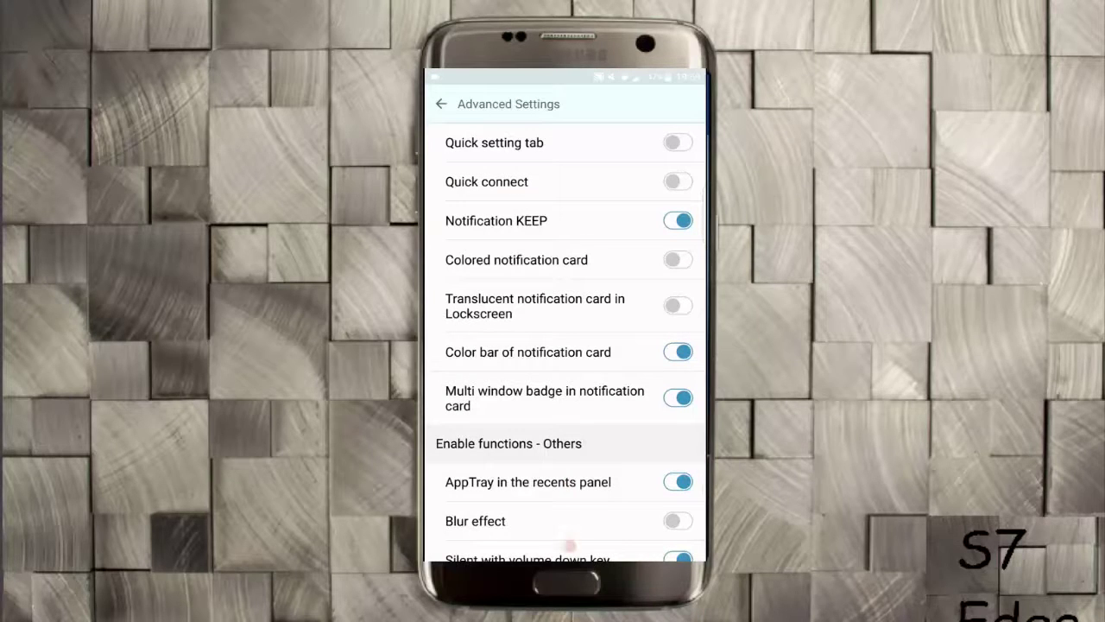
pyautogui.click(678, 305)
pyautogui.scroll(2, 566, 345)
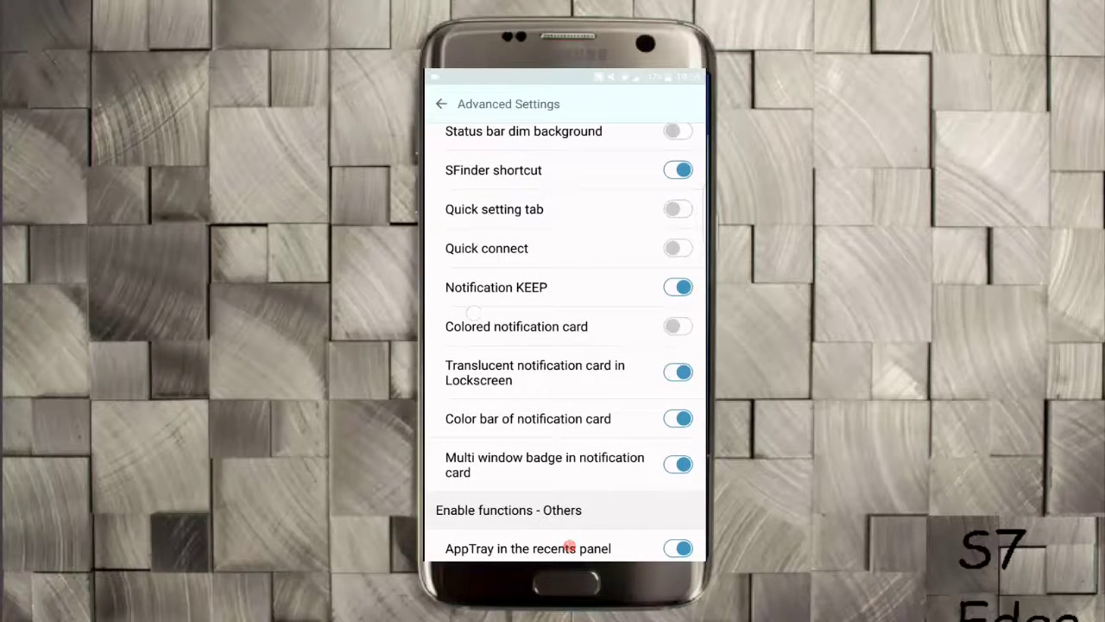
pyautogui.click(473, 313)
# Switch the Quick setting tab back on and preview the notification shade
pyautogui.scroll(2, 570, 548)
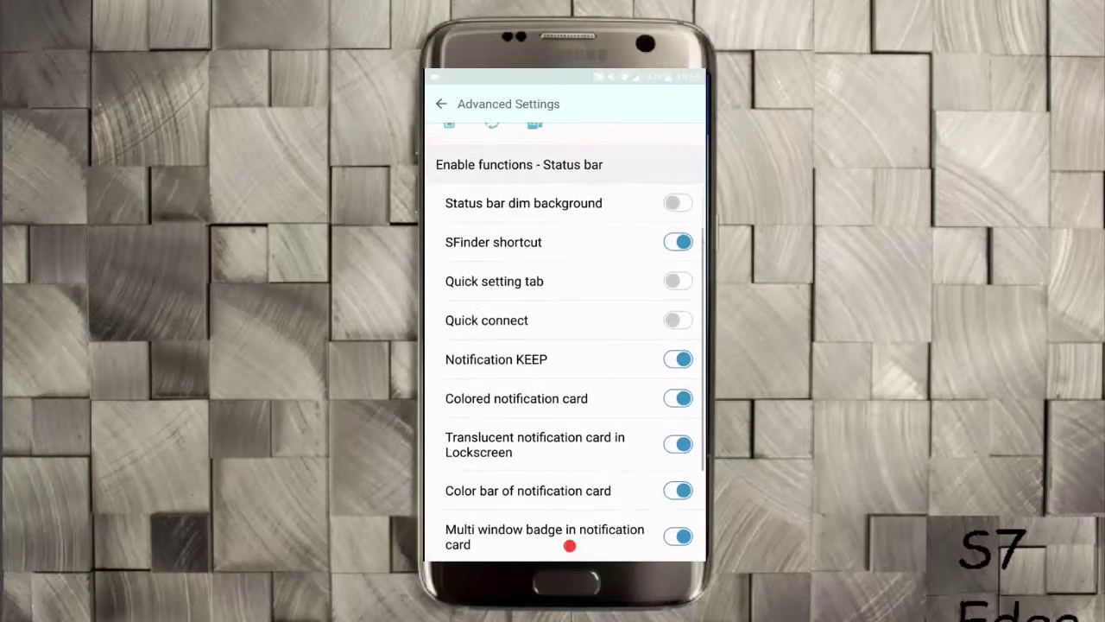
pyautogui.click(677, 281)
pyautogui.moveTo(566, 74); pyautogui.dragTo(568, 173)
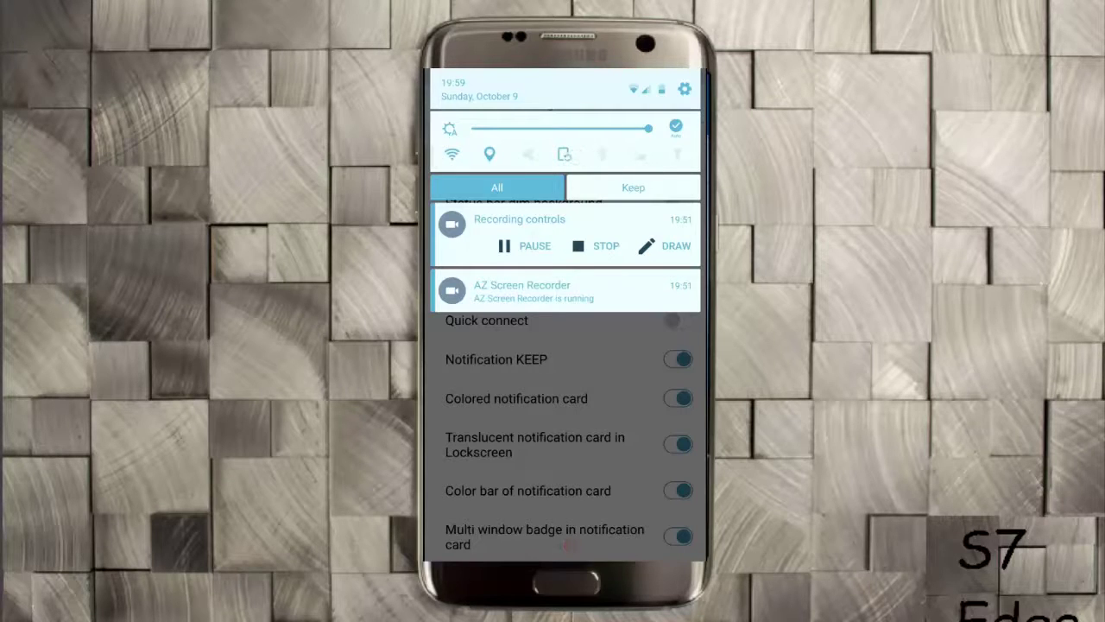
pyautogui.press('Escape')
pyautogui.scroll(3, 567, 345)
pyautogui.scroll(-2, 566, 345)
pyautogui.scroll(2, 567, 346)
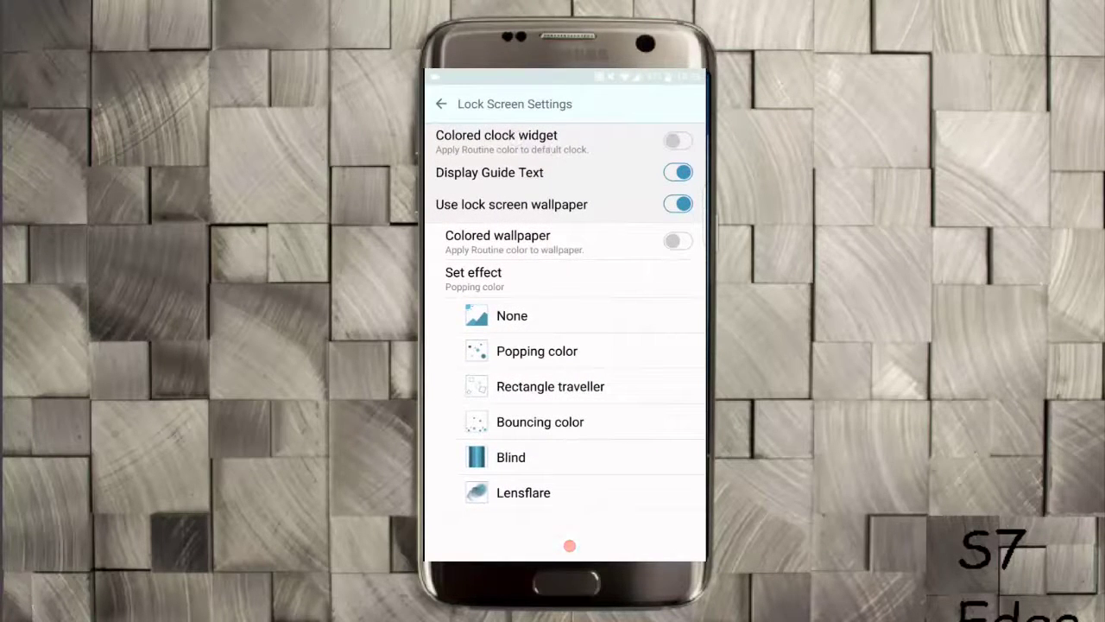
# Turn on the Colored clock widget, keeping Popping color as the wallpaper effect
pyautogui.click(677, 141)
pyautogui.click(558, 408)
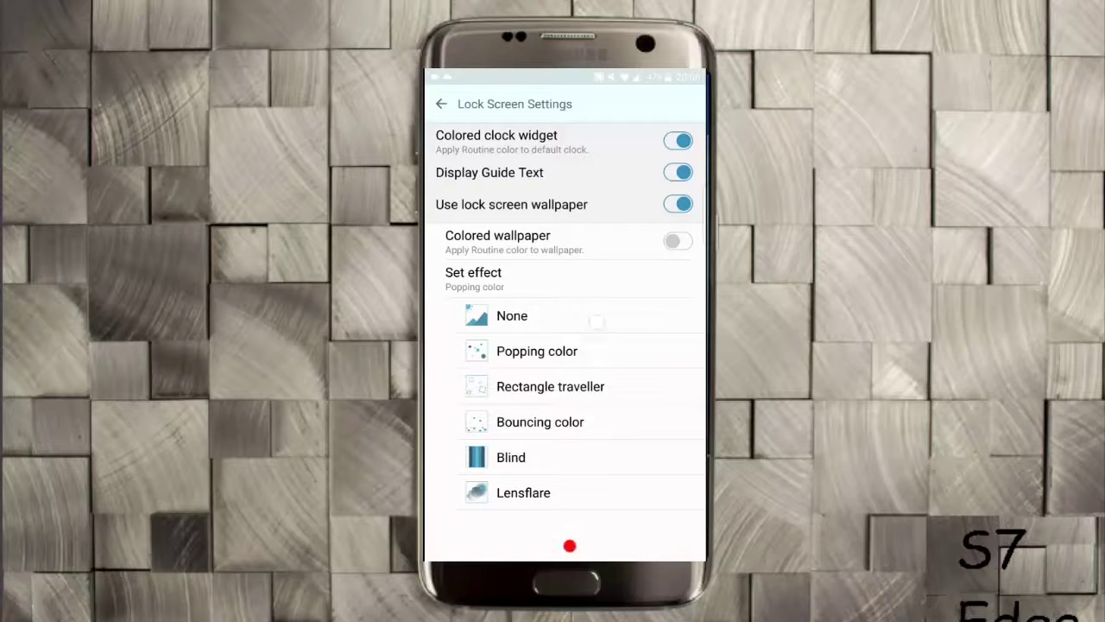
pyautogui.click(604, 351)
# Switch on Colored wallpaper and check the result in the notification shade
pyautogui.click(678, 241)
pyautogui.moveTo(621, 70); pyautogui.dragTo(553, 227)
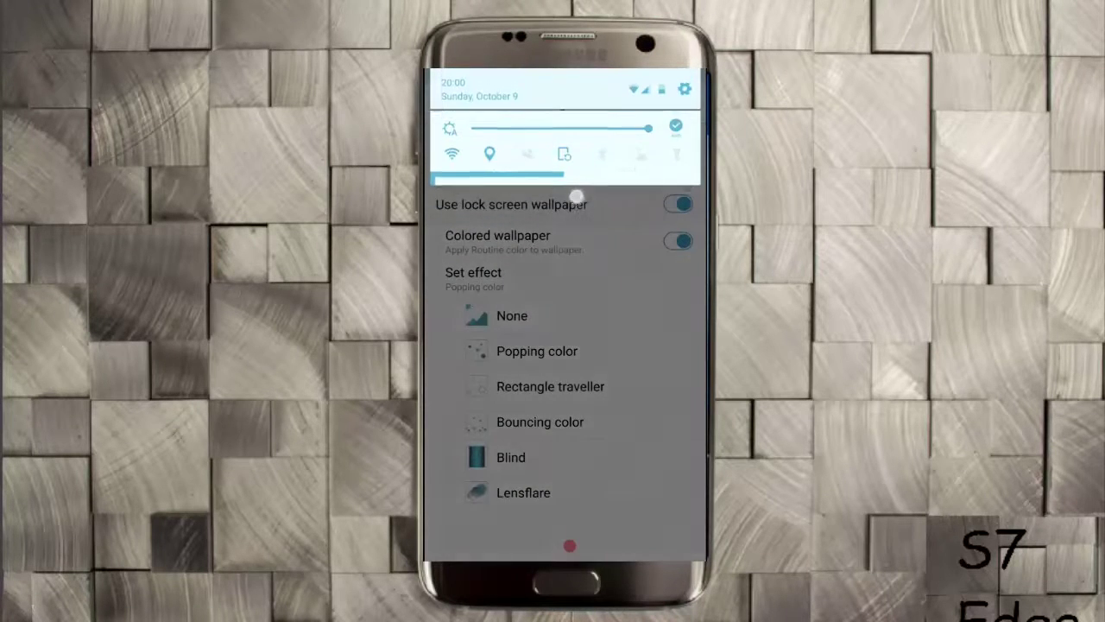
pyautogui.moveTo(576, 190); pyautogui.dragTo(596, 44)
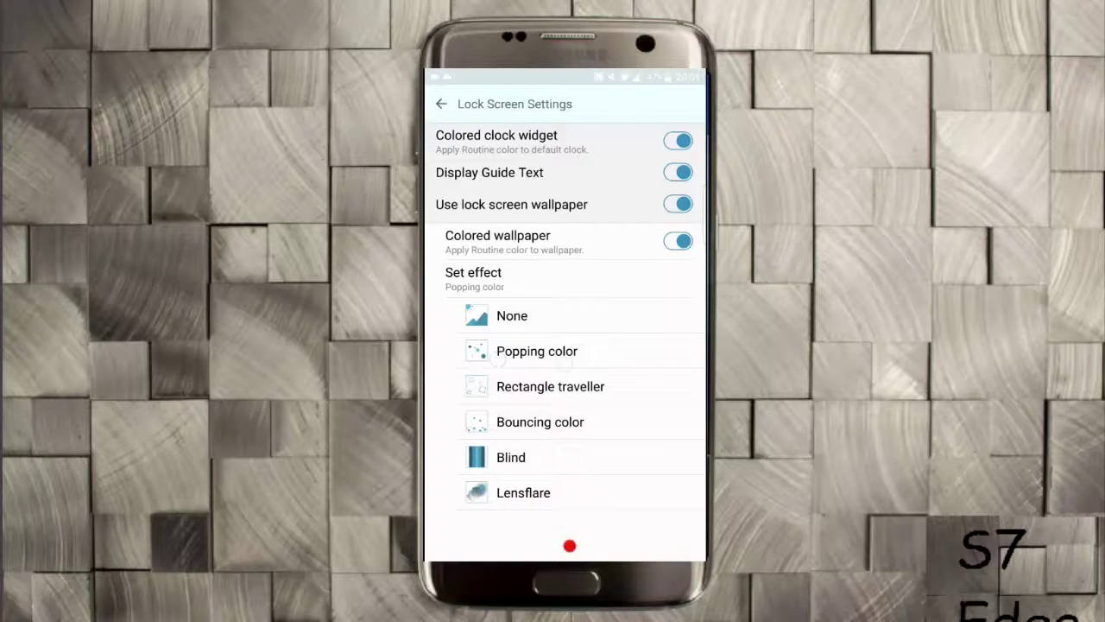
# Tap Popping color, then cancel the Set effect dialog
pyautogui.click(497, 354)
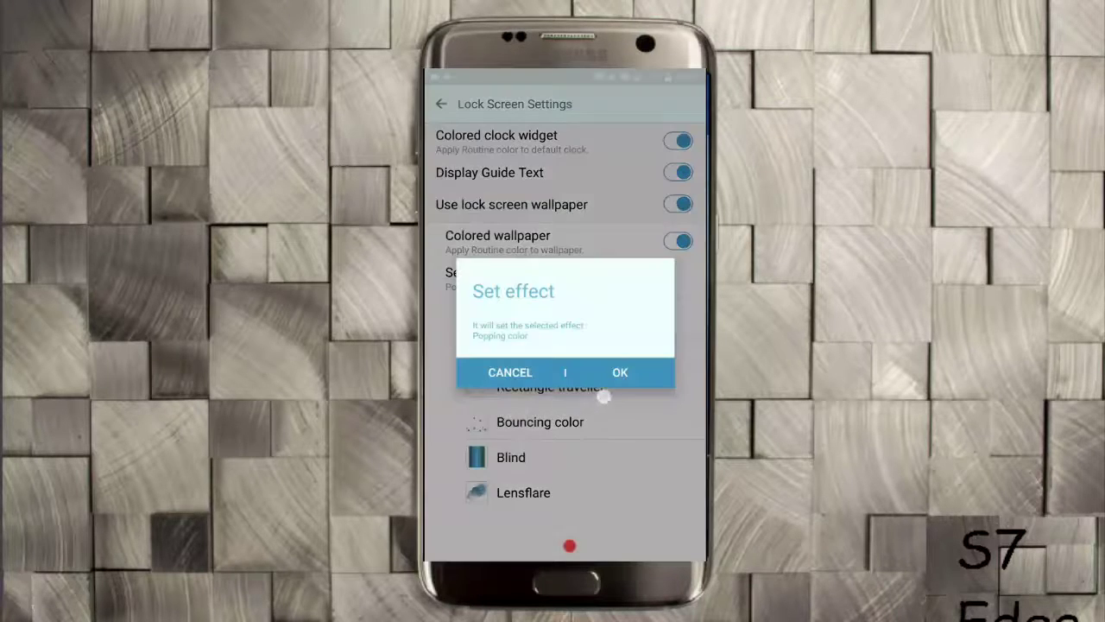
pyautogui.click(510, 373)
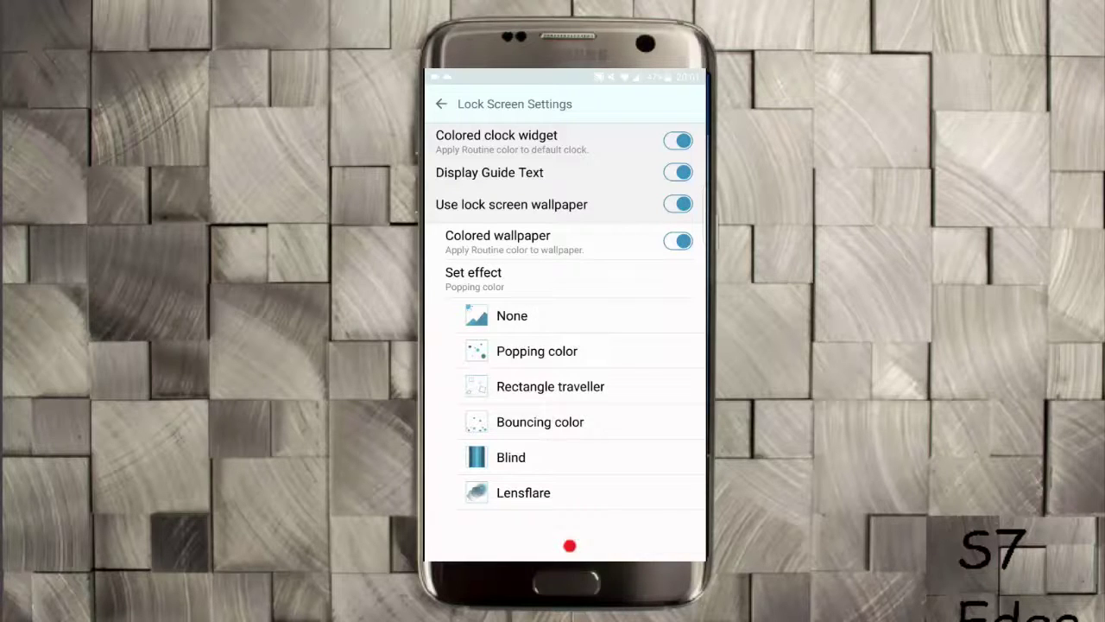
# Back out to Good Lock's main menu, go Home, and open the app drawer
pyautogui.press('Escape')
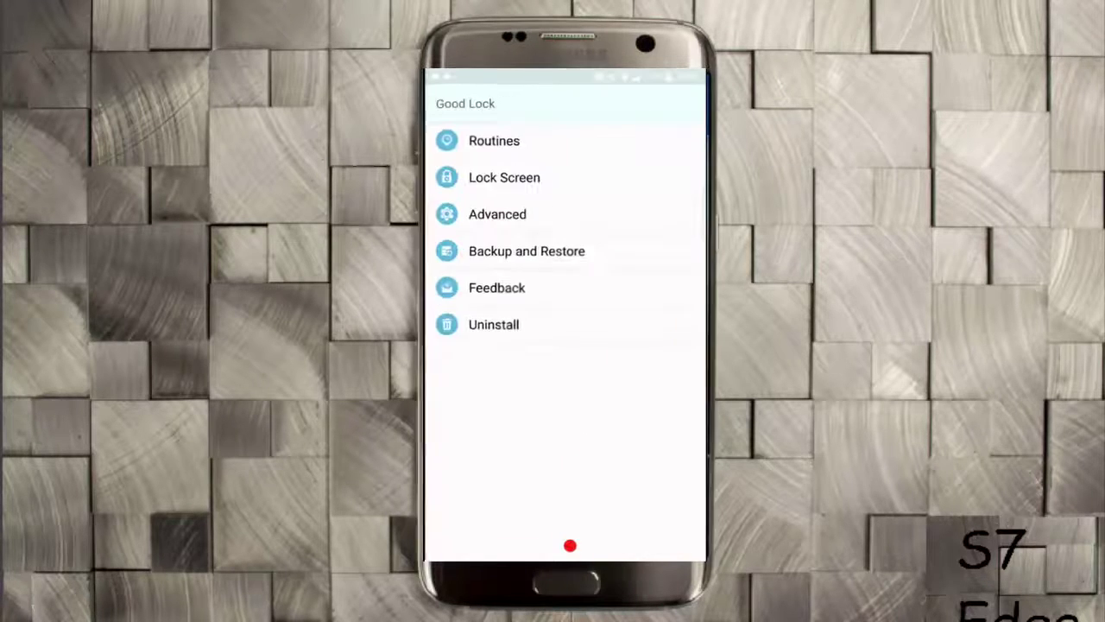
pyautogui.click(526, 328)
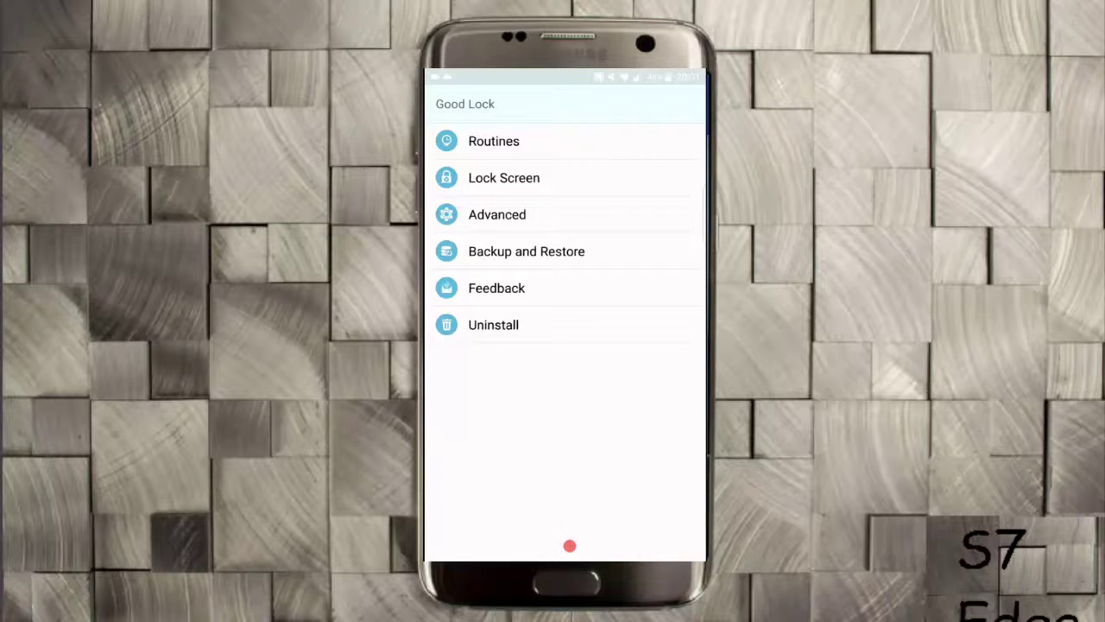
pyautogui.click(569, 545)
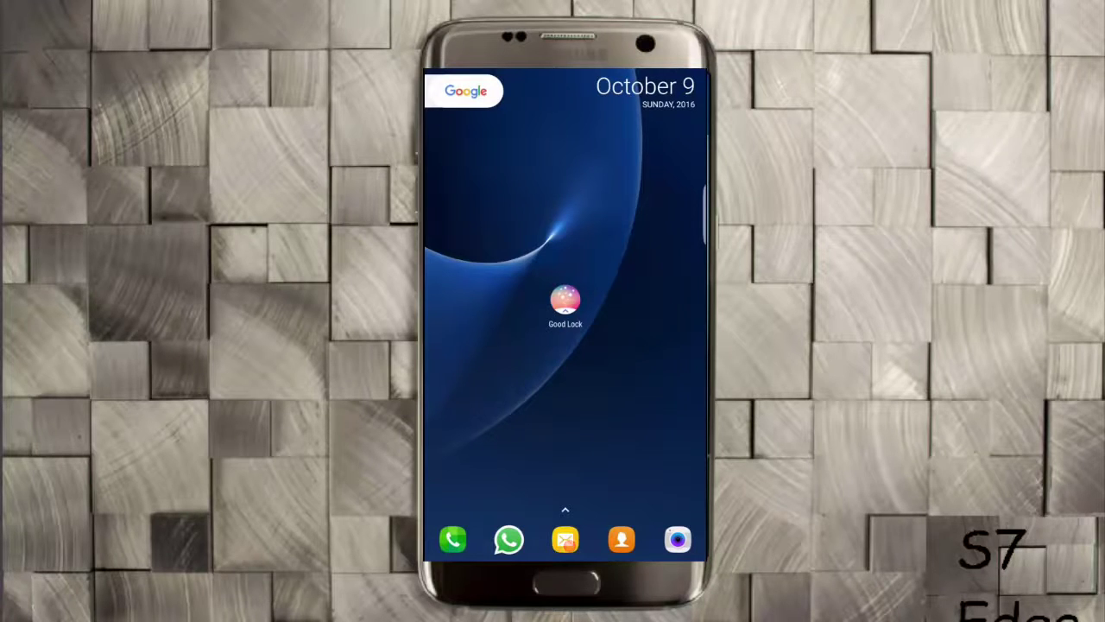
pyautogui.moveTo(591, 450); pyautogui.dragTo(620, 349)
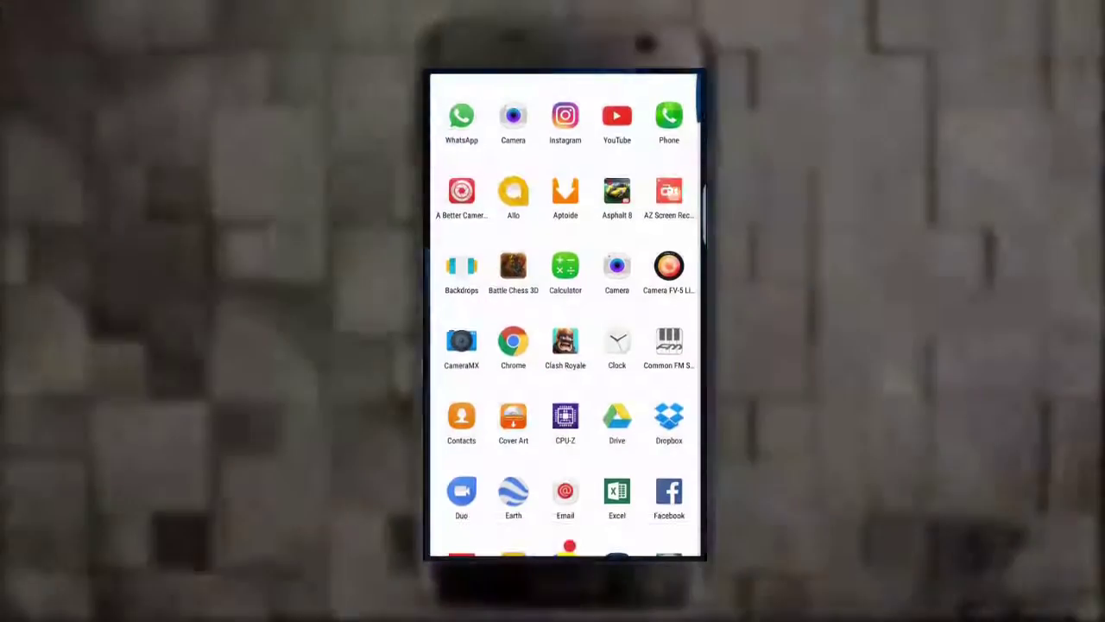